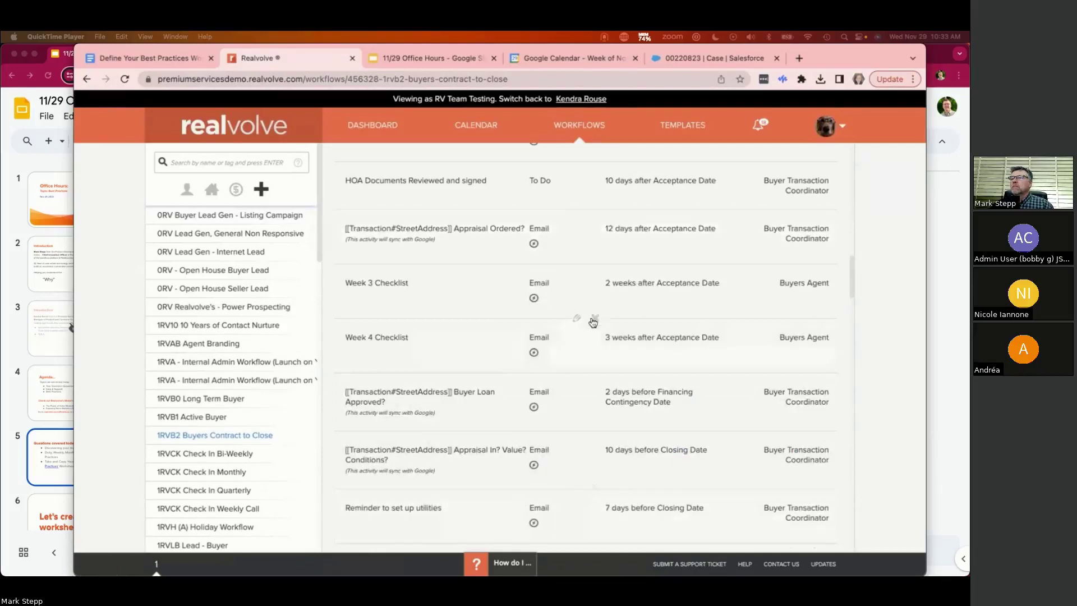
Examine the daily, weekly, monthly, quarterly and yearly objectives in the Define Your Best Practices Worksheet
{"action": "scroll", "coordinate": [591, 320], "scroll_direction": "up", "scroll_amount": 10}
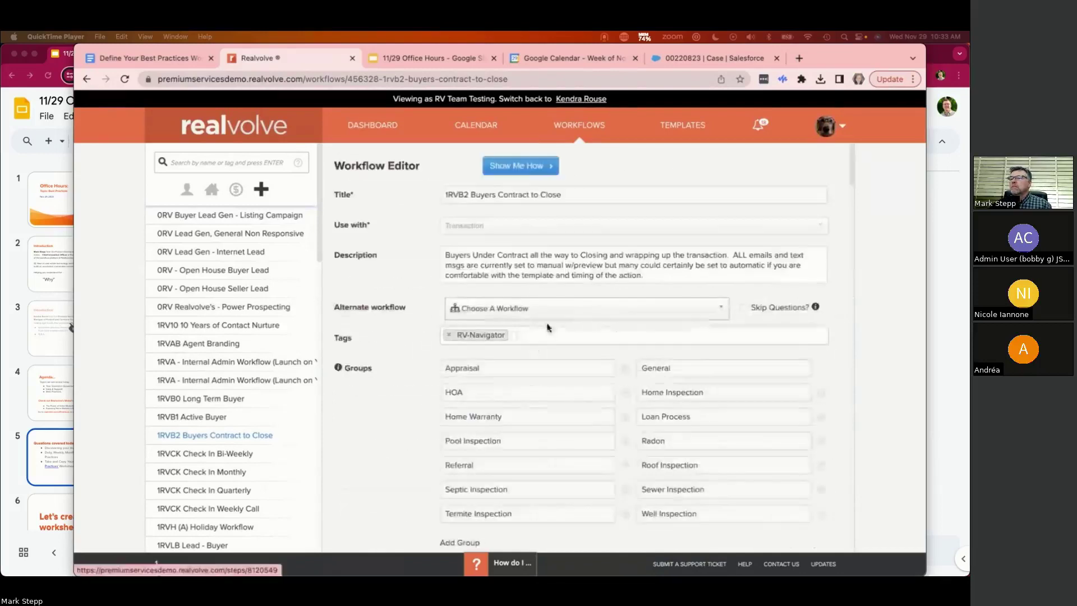
{"action": "left_click", "coordinate": [150, 57]}
{"action": "scroll", "coordinate": [430, 450], "scroll_direction": "down", "scroll_amount": 1}
{"action": "scroll", "coordinate": [431, 450], "scroll_direction": "down", "scroll_amount": 10}
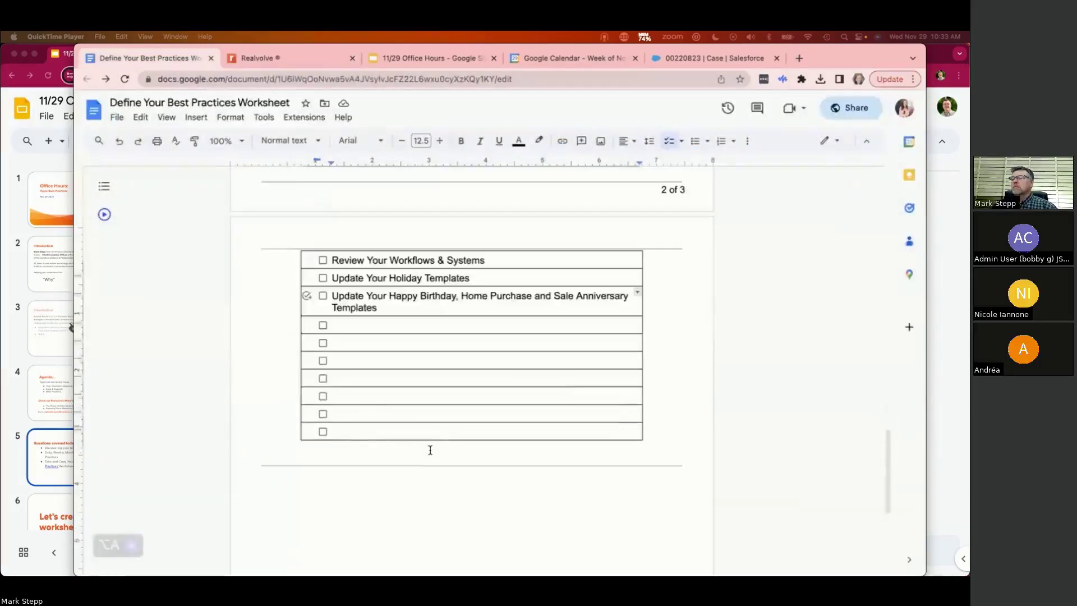
{"action": "scroll", "coordinate": [430, 449], "scroll_direction": "up", "scroll_amount": 15}
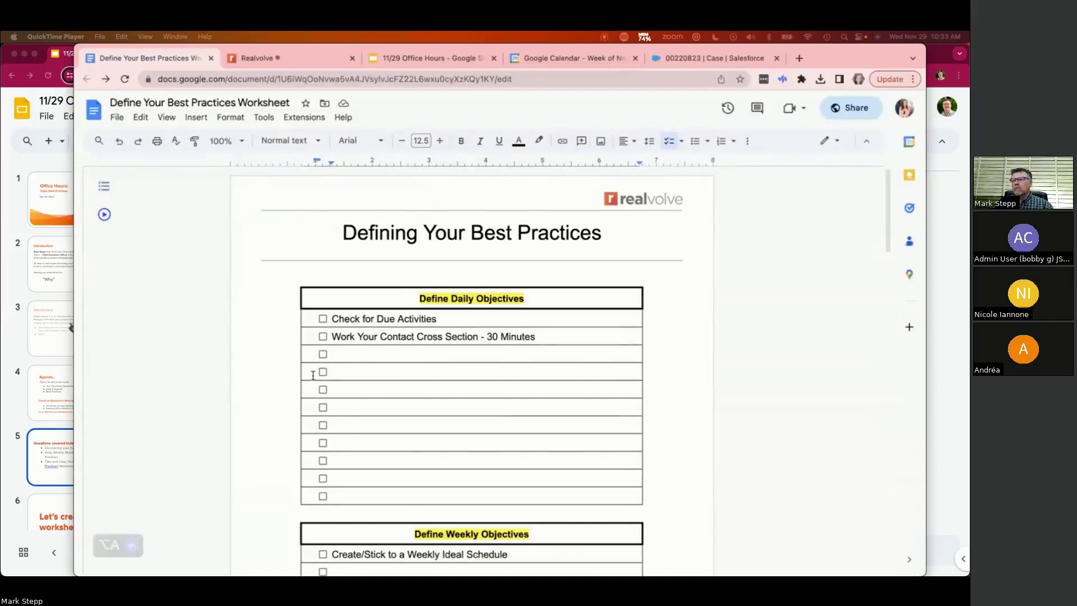
{"action": "scroll", "coordinate": [313, 375], "scroll_direction": "down", "scroll_amount": 10}
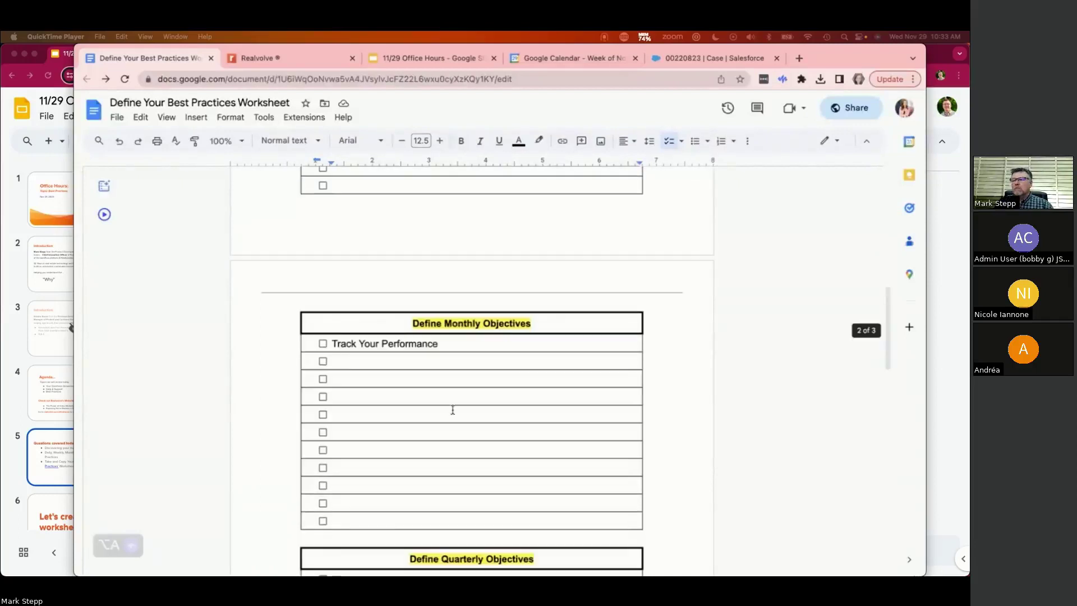
{"action": "scroll", "coordinate": [452, 409], "scroll_direction": "down", "scroll_amount": 3}
{"action": "scroll", "coordinate": [452, 409], "scroll_direction": "down", "scroll_amount": 6}
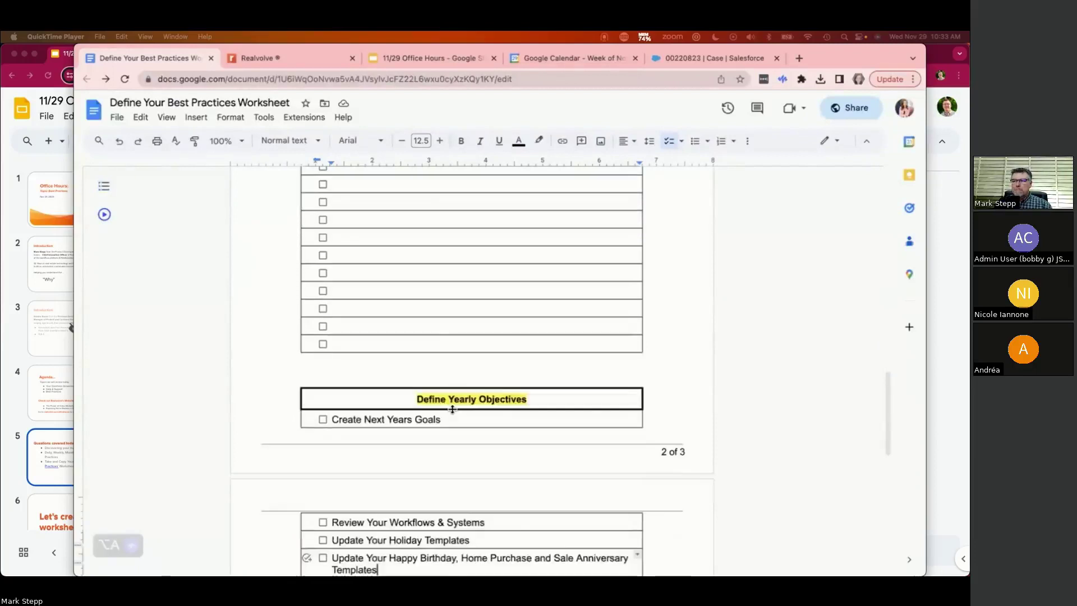
{"action": "scroll", "coordinate": [560, 389], "scroll_direction": "up", "scroll_amount": 20}
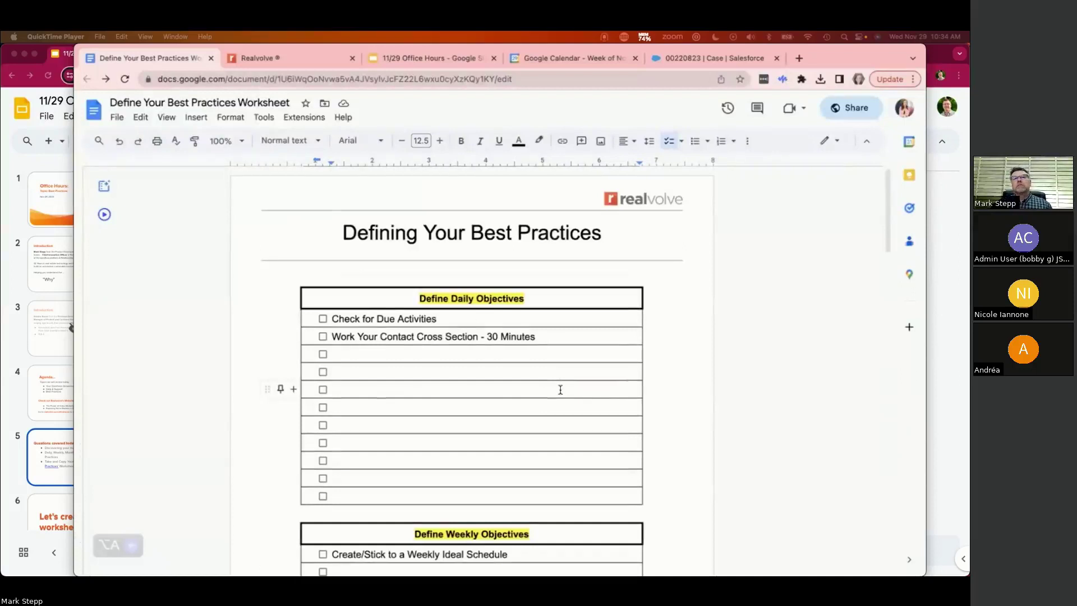
Close the finished meeting recording in QuickTime Player and return to the 11/29 Office Hours slides in Chrome
{"action": "mouse_move", "coordinate": [501, 473]}
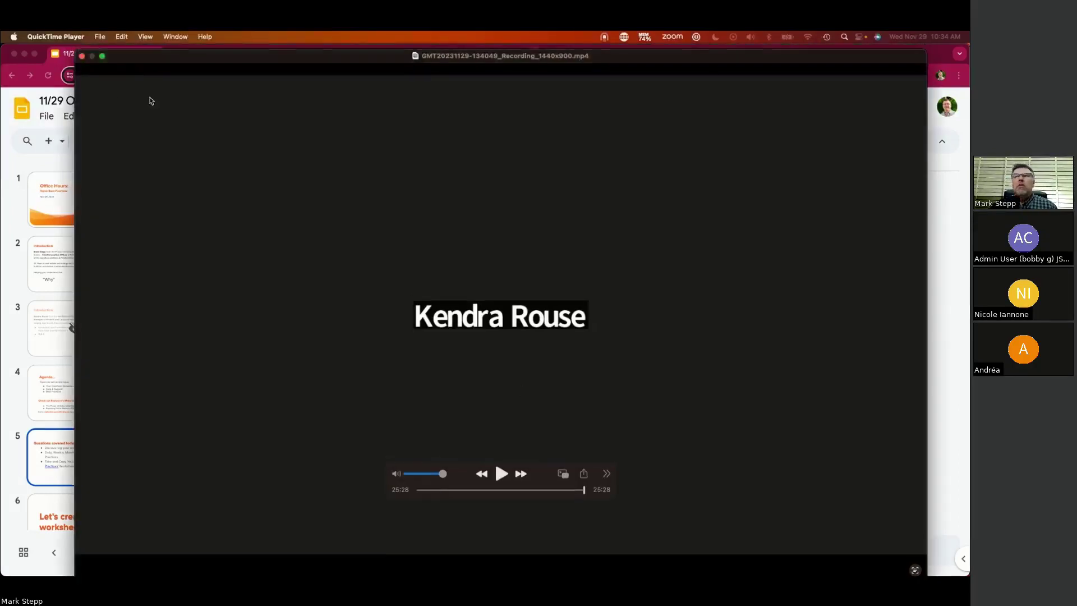
{"action": "left_click", "coordinate": [80, 51]}
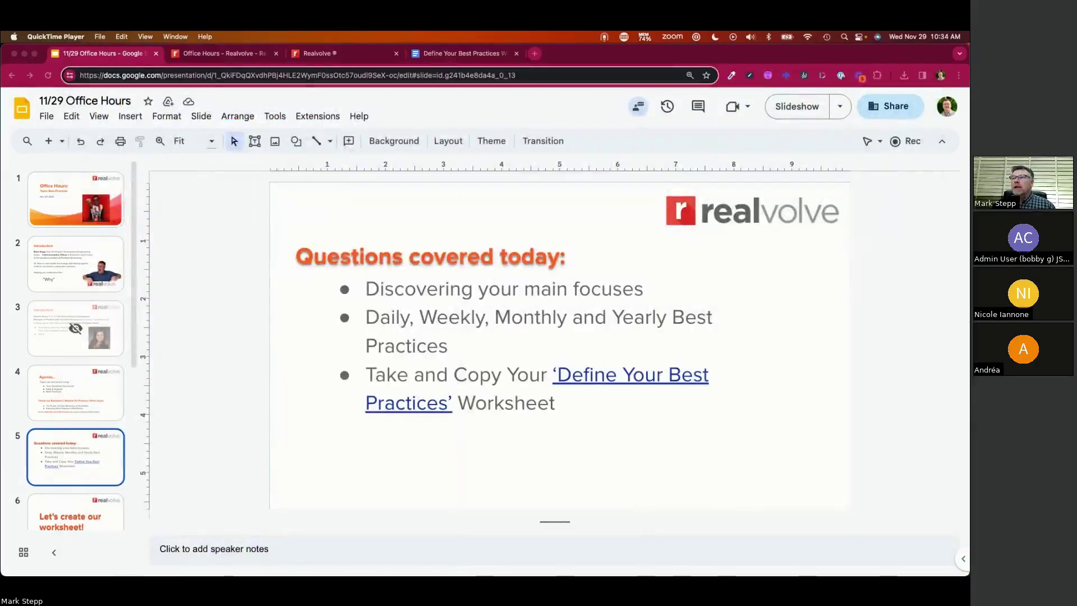
{"action": "left_click", "coordinate": [652, 328]}
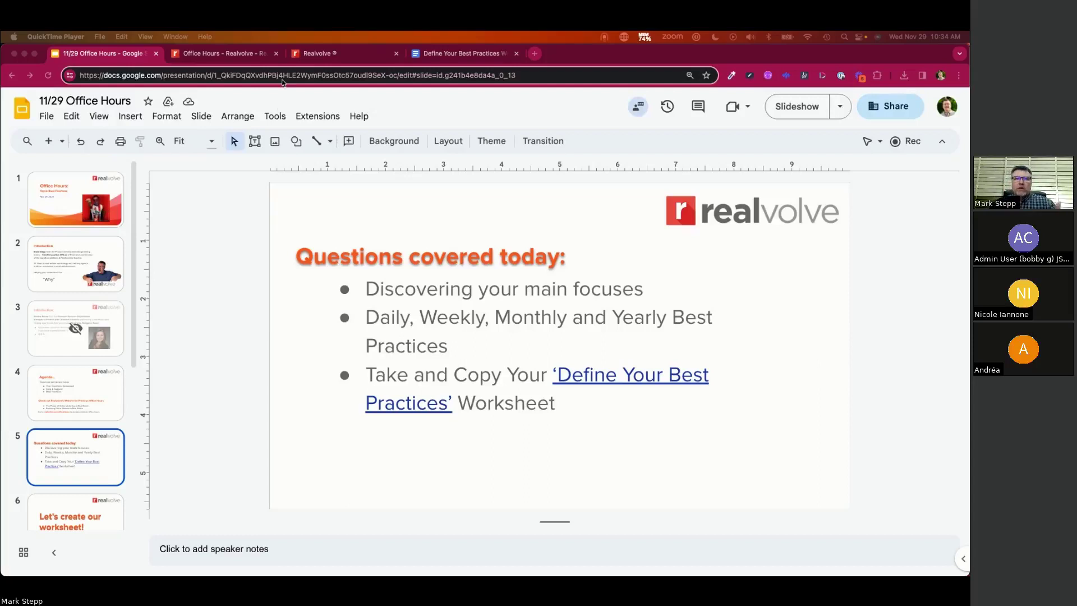
Switch to Realvolve and search the workflows for the tag "Annual Changes"
{"action": "left_click", "coordinate": [315, 55]}
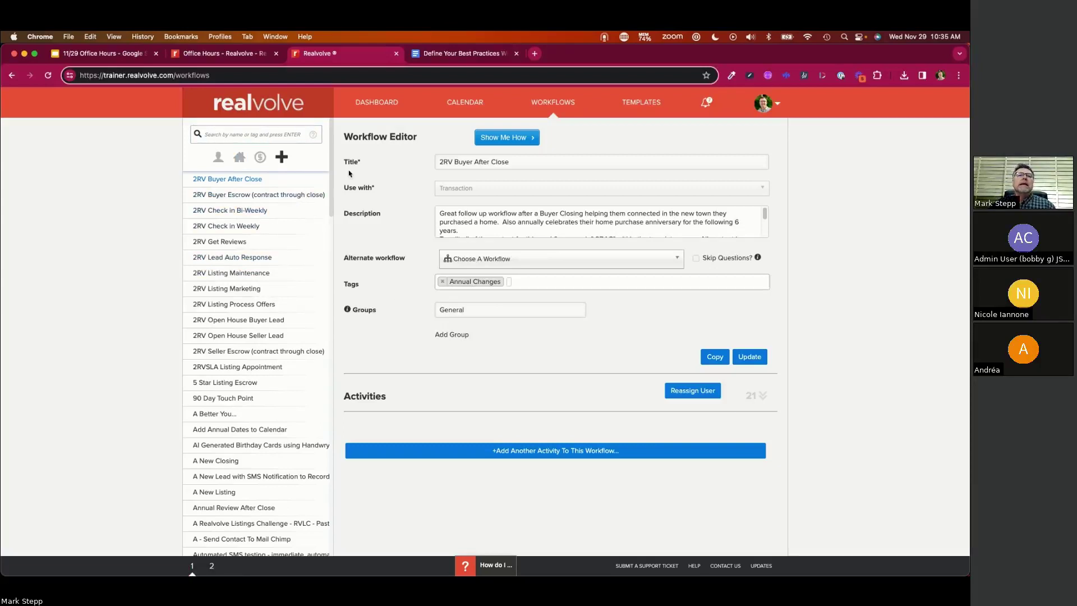
{"action": "left_click", "coordinate": [263, 136]}
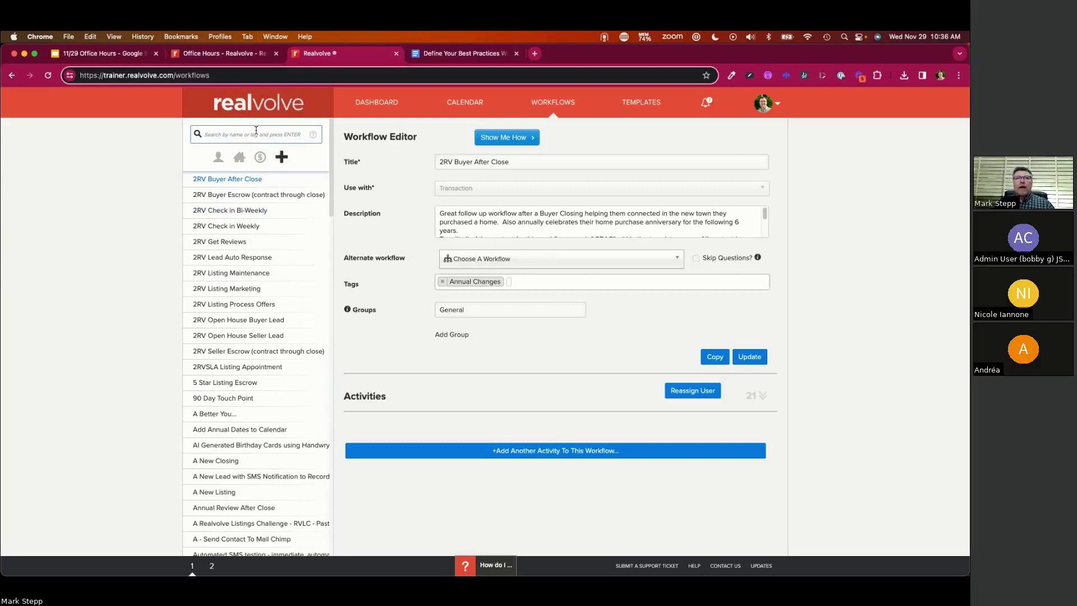
{"action": "type", "text": "Ann"}
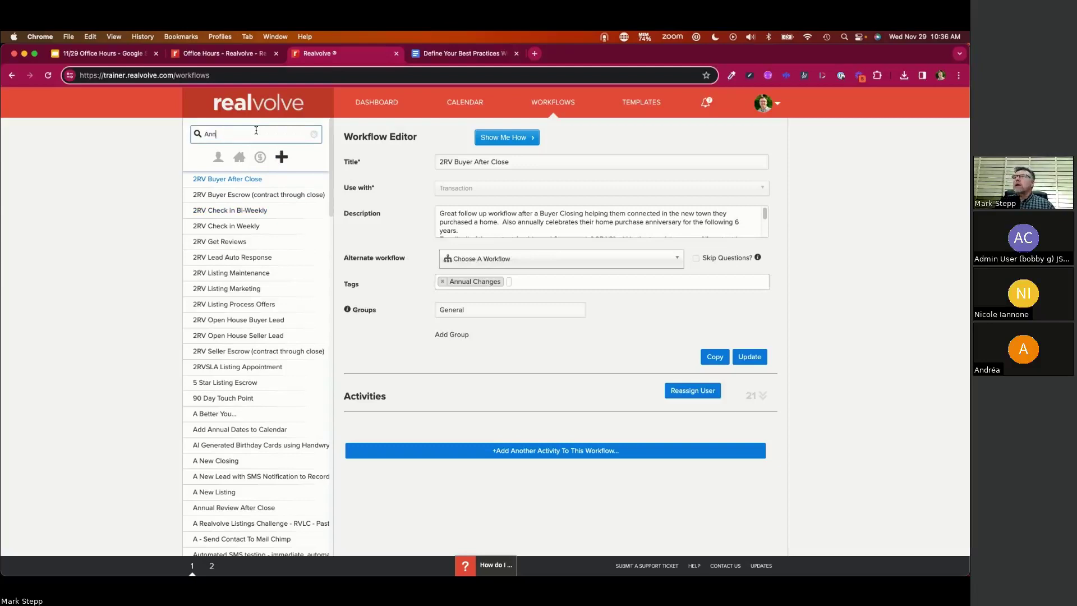
{"action": "type", "text": "ual Changes"}
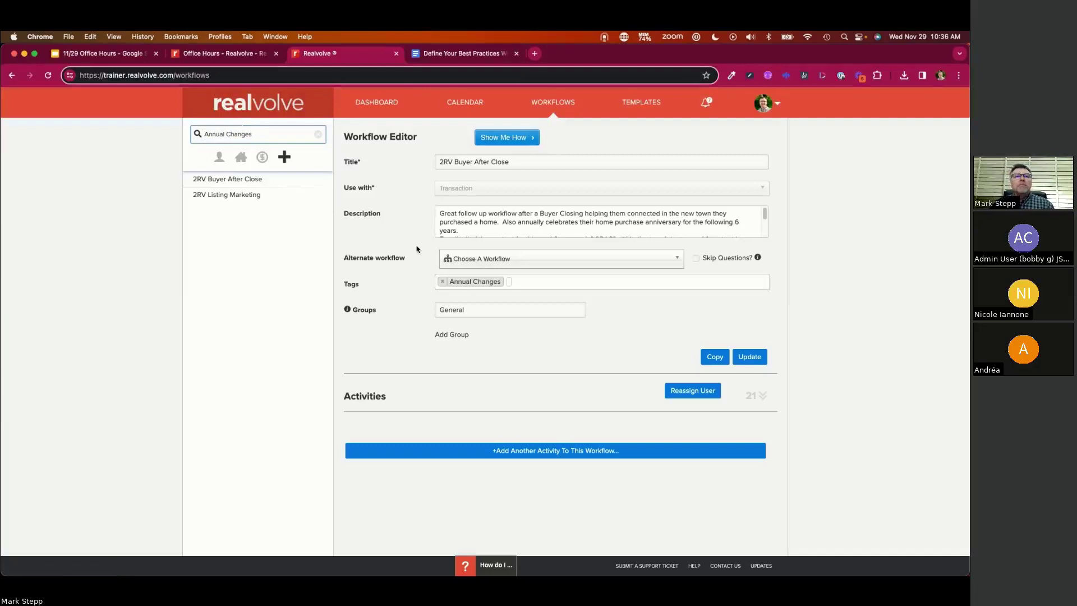
Open the 2RV Listing Marketing workflow from the filtered workflows and expand its list of activities
{"action": "left_click", "coordinate": [236, 184]}
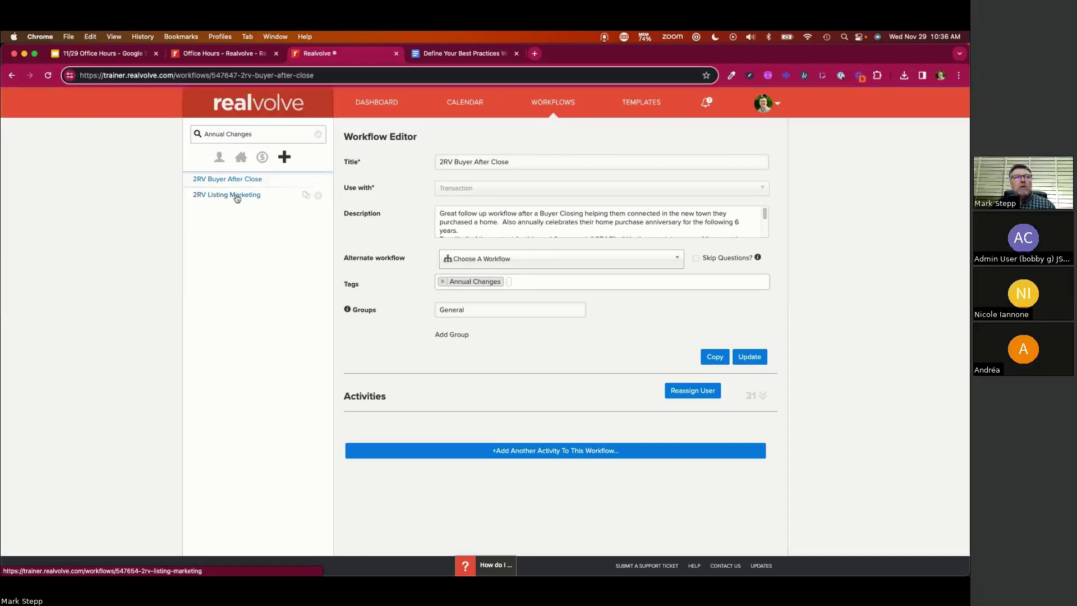
{"action": "left_click", "coordinate": [236, 195]}
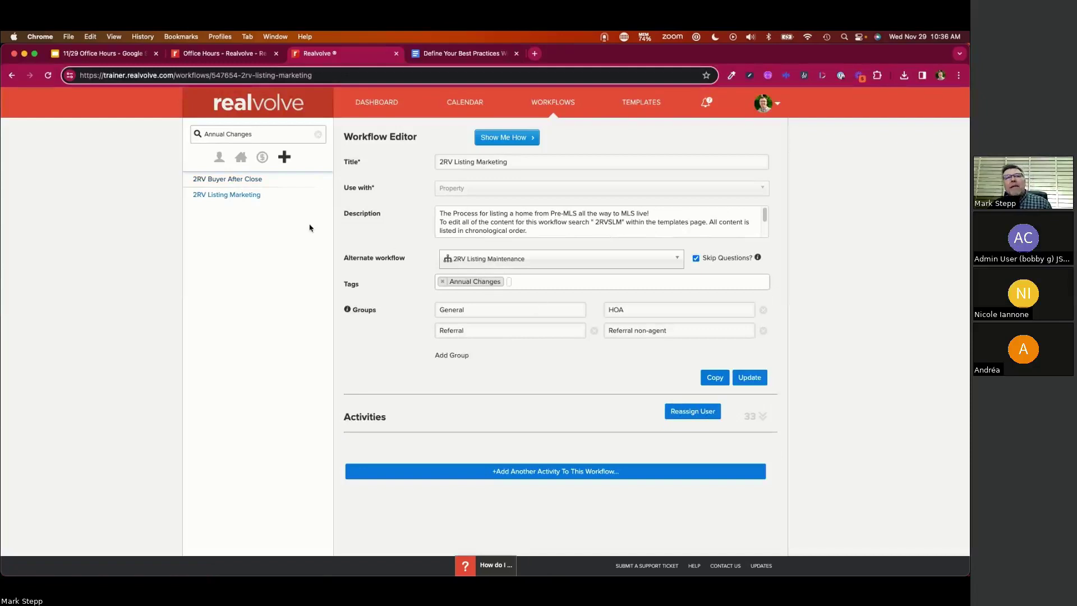
{"action": "left_click", "coordinate": [761, 417]}
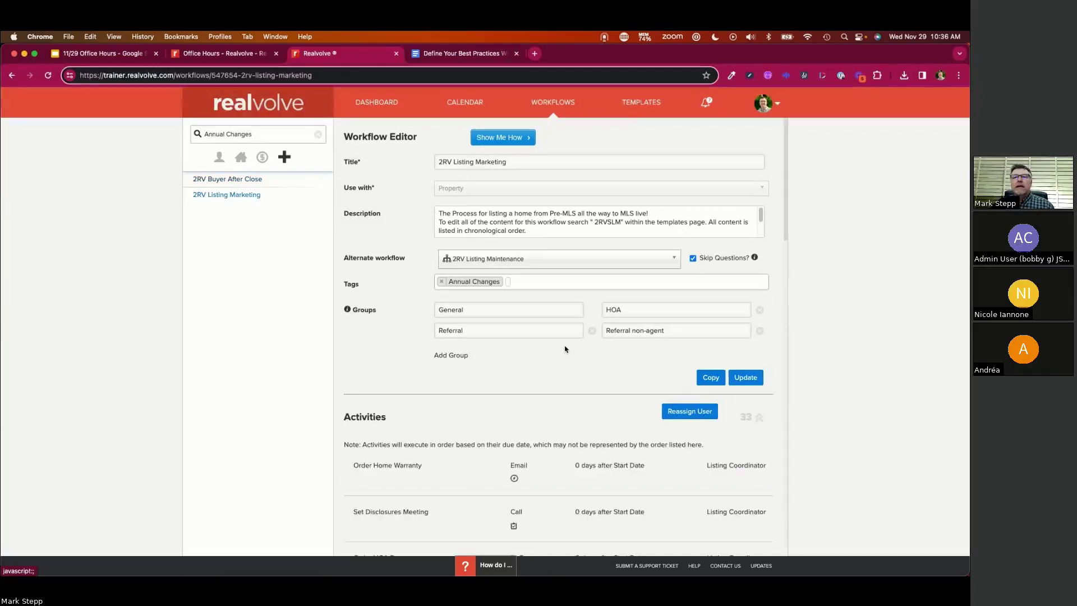
{"action": "scroll", "coordinate": [565, 348], "scroll_direction": "down", "scroll_amount": 10}
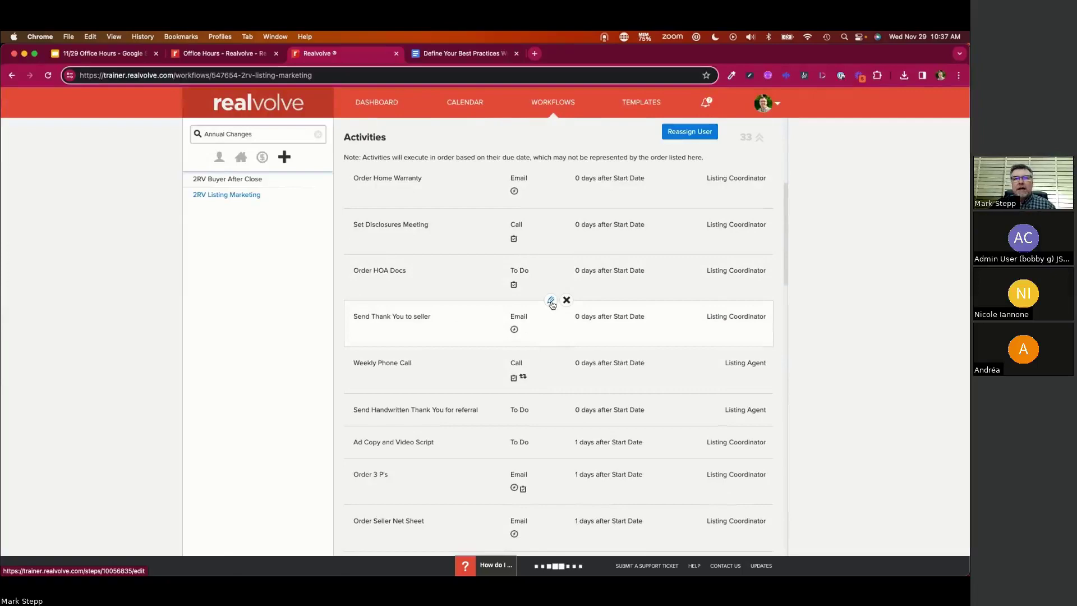
Inspect the tags in the Send Thank You action of the "Send Thank You to seller" activity, then close both without saving
{"action": "left_click", "coordinate": [550, 302]}
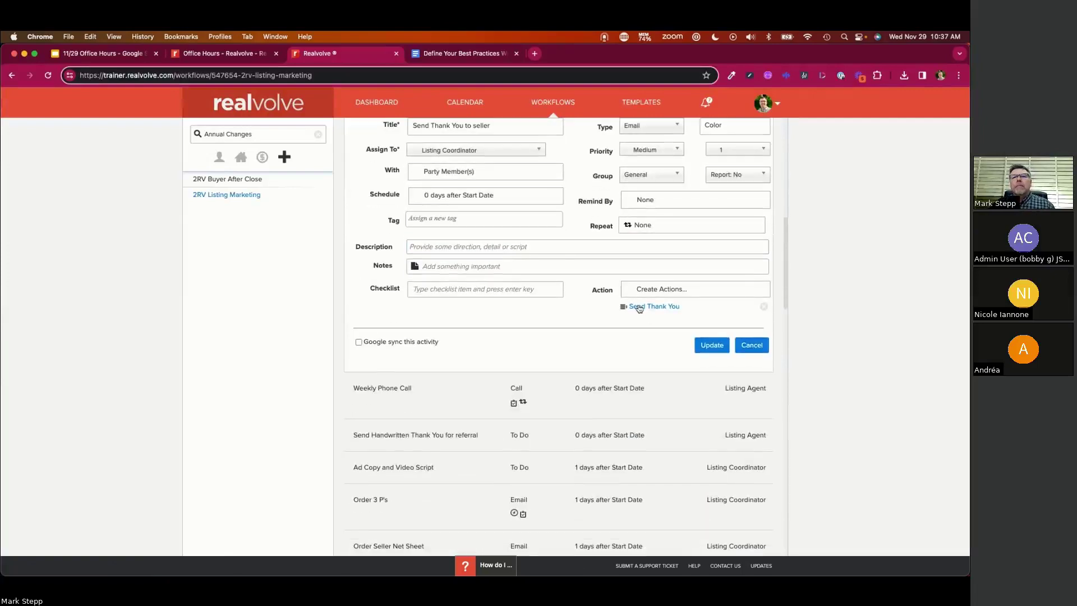
{"action": "left_click", "coordinate": [639, 306]}
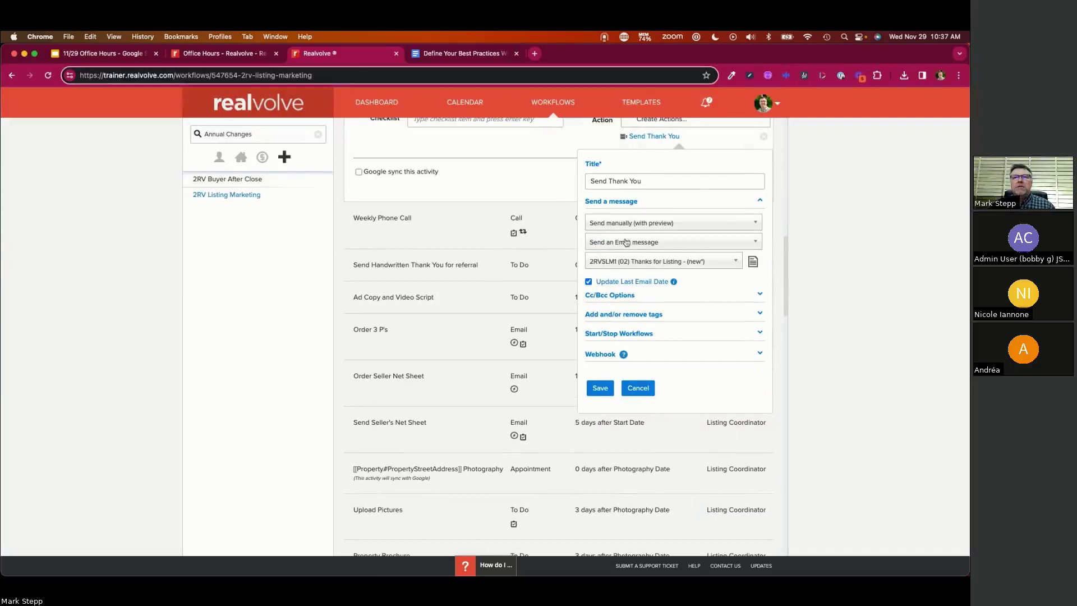
{"action": "left_click", "coordinate": [628, 319]}
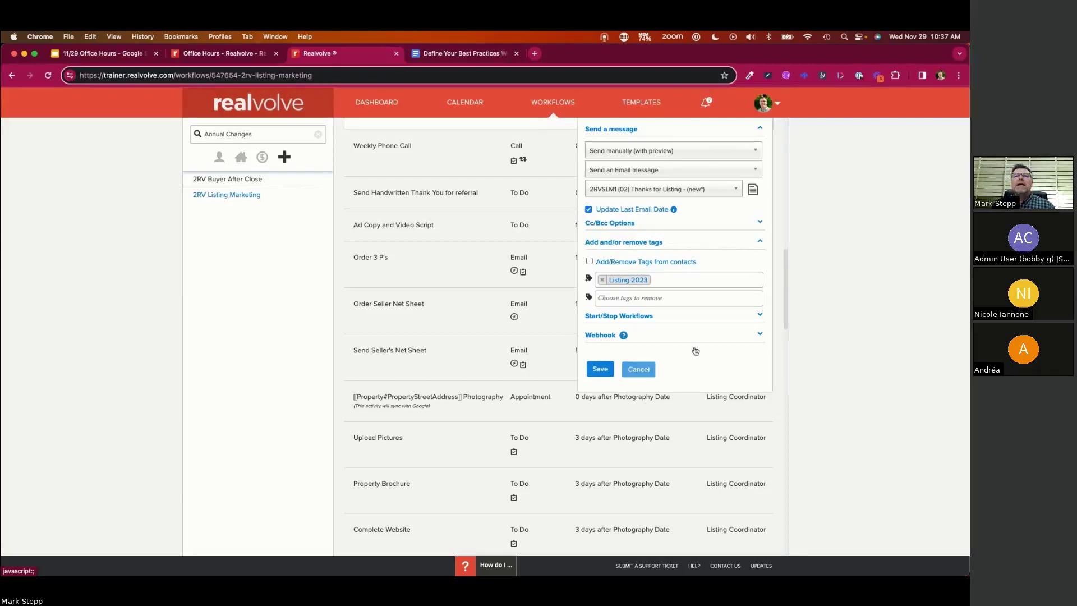
{"action": "left_click", "coordinate": [637, 368]}
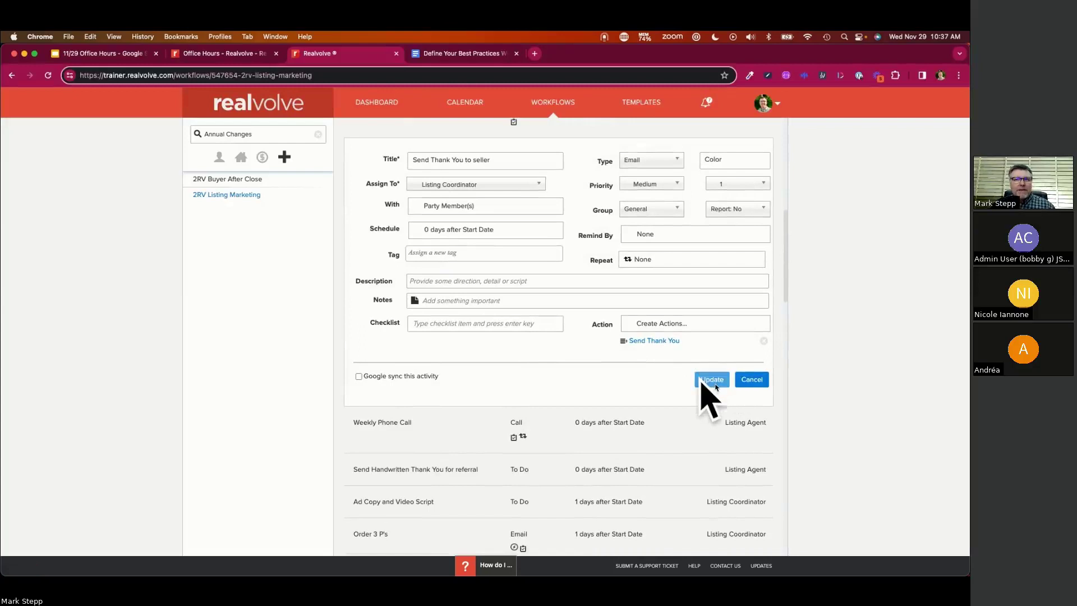
{"action": "left_click", "coordinate": [752, 381]}
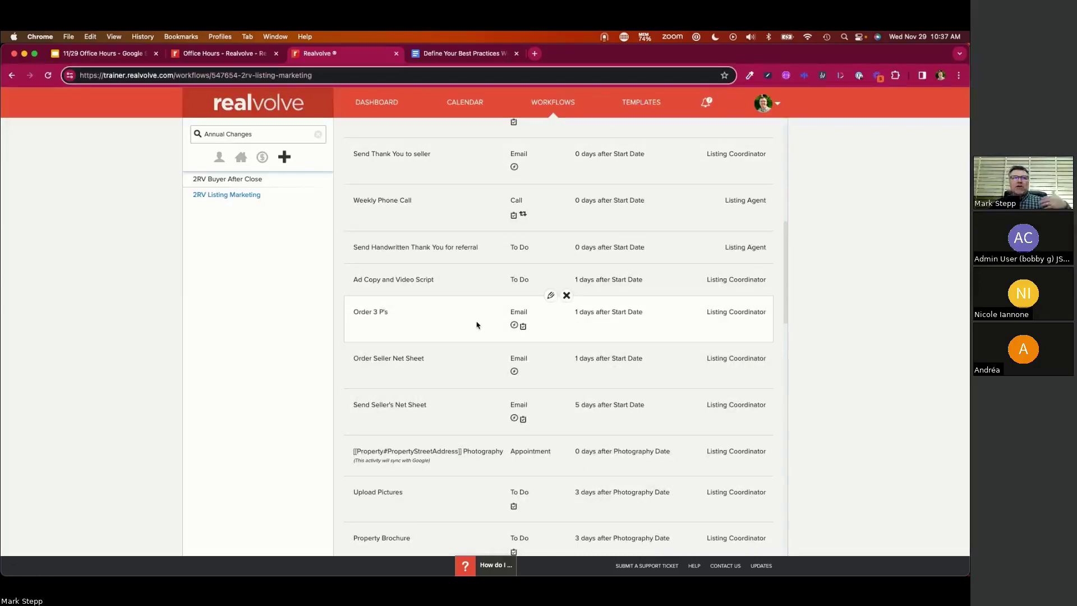
Open the 2RV Buyer After Close workflow and expand its list of activities
{"action": "left_click", "coordinate": [230, 178]}
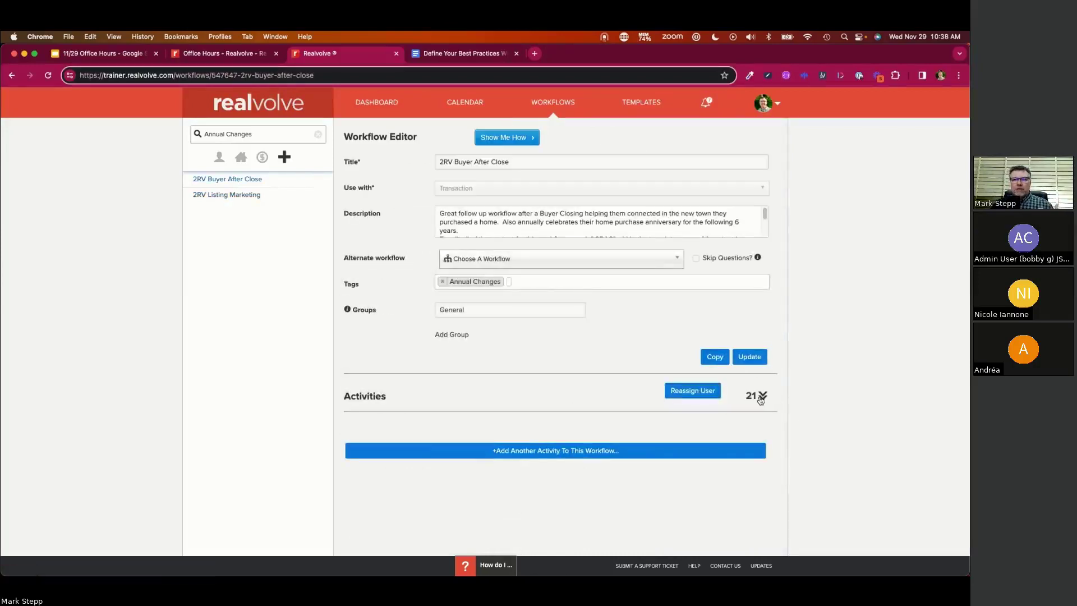
{"action": "left_click", "coordinate": [754, 396]}
{"action": "scroll", "coordinate": [500, 319], "scroll_direction": "down", "scroll_amount": 5}
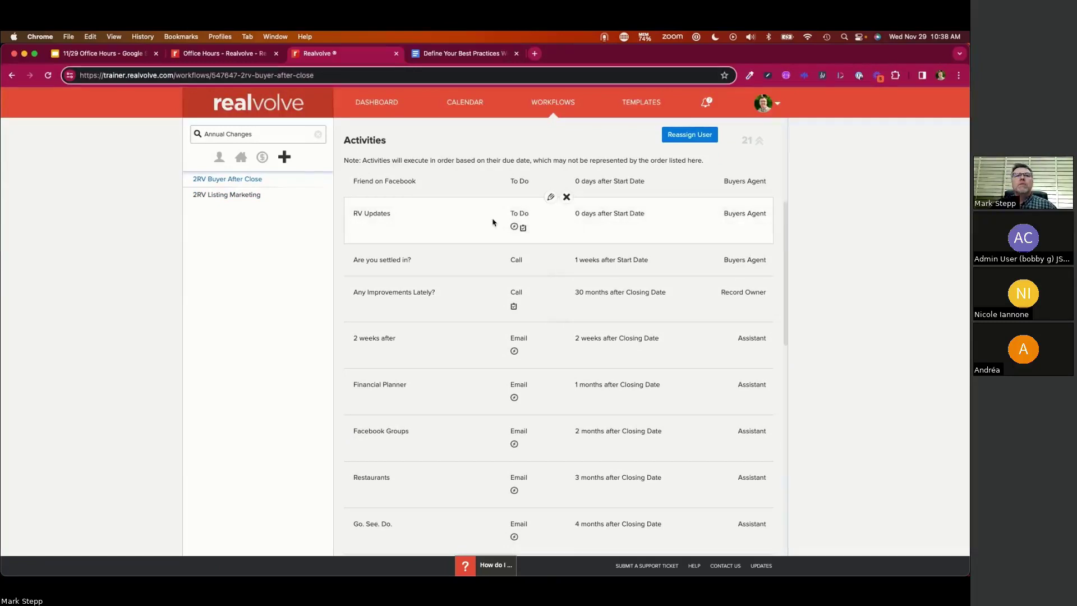
Inspect the tags in the Add Tag action of the RV Updates activity, then close the action without saving
{"action": "left_click", "coordinate": [551, 198]}
{"action": "scroll", "coordinate": [657, 281], "scroll_direction": "down", "scroll_amount": 5}
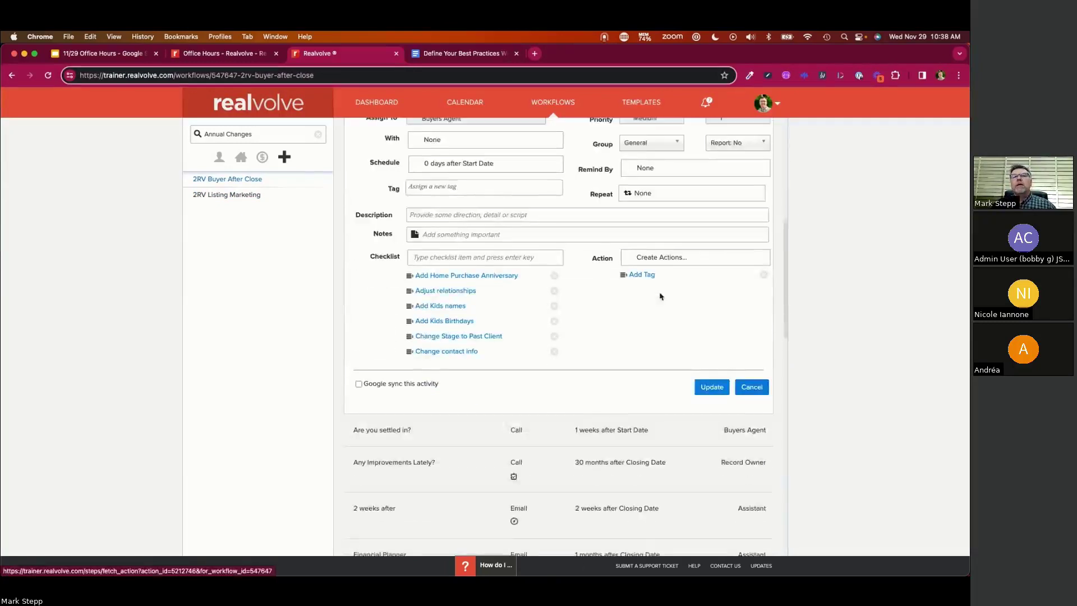
{"action": "left_click", "coordinate": [642, 249]}
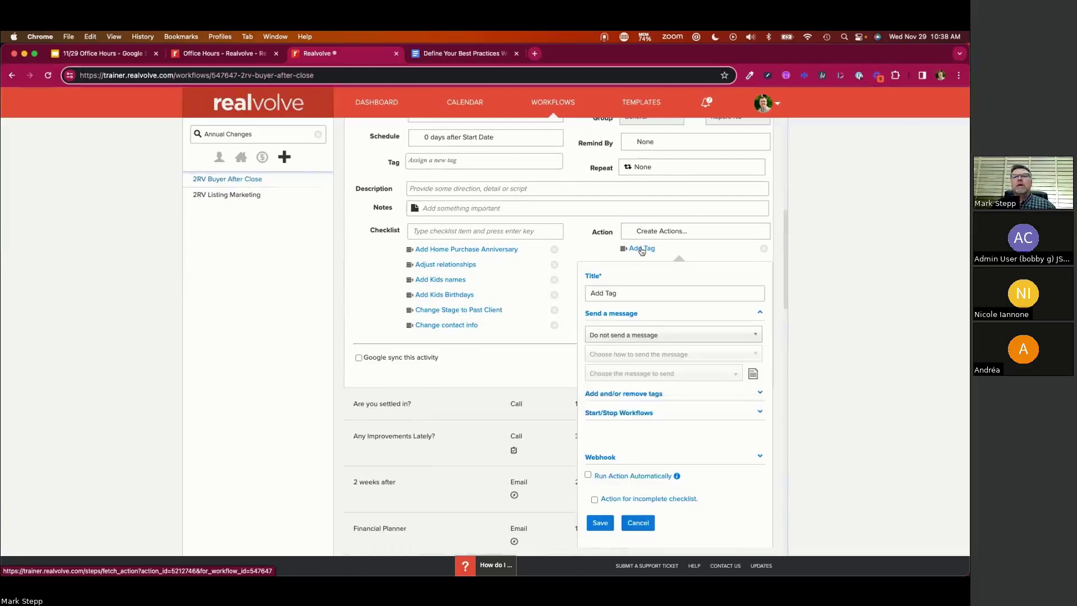
{"action": "left_click", "coordinate": [664, 398]}
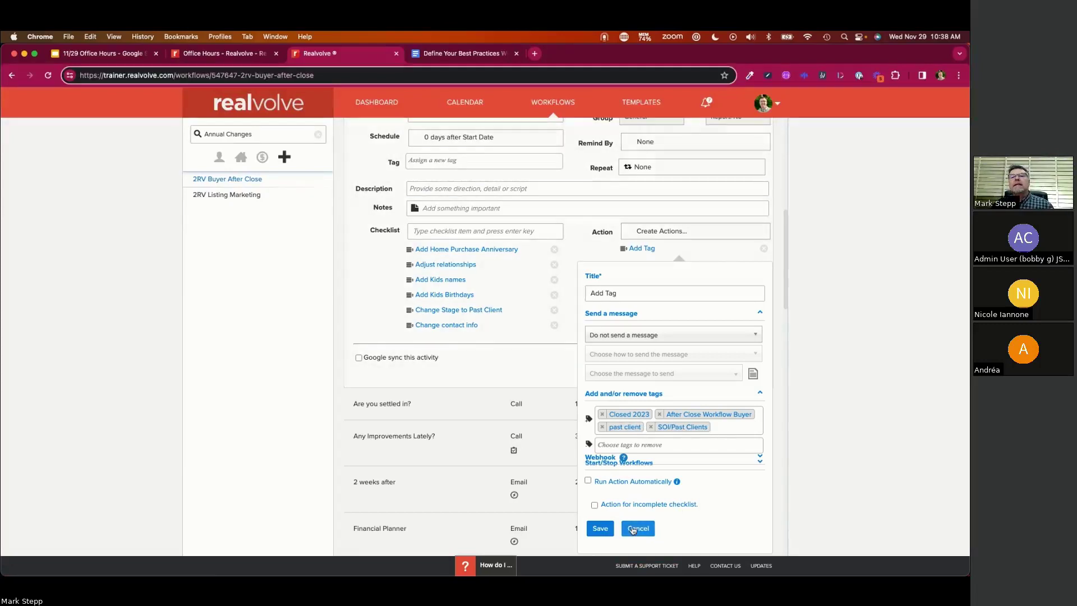
{"action": "left_click", "coordinate": [633, 529]}
{"action": "scroll", "coordinate": [464, 219], "scroll_direction": "up", "scroll_amount": 7}
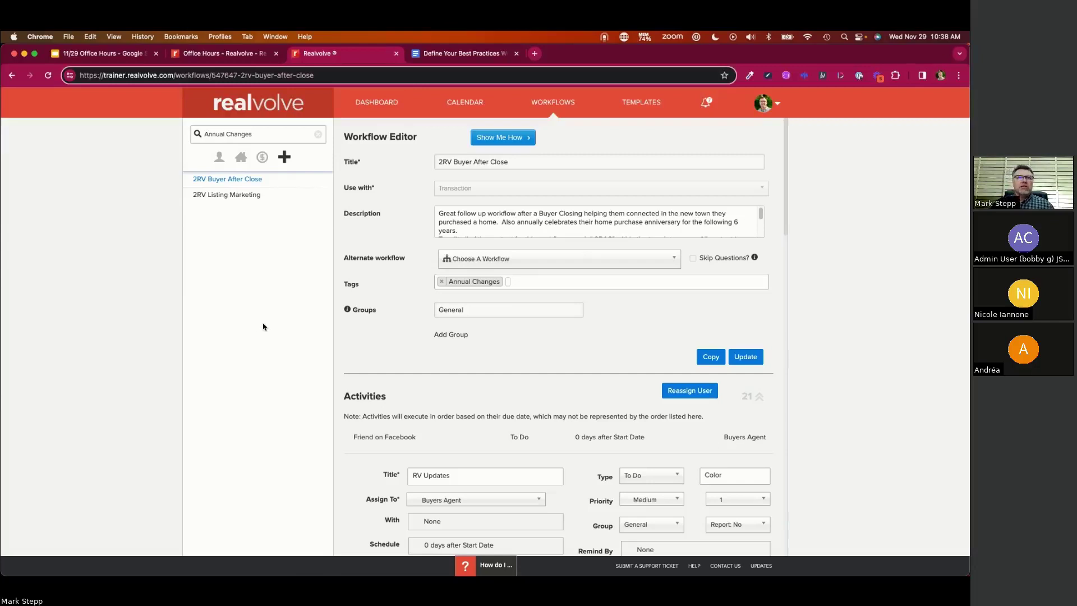
Open the message templates and search them for the tag "Annual Changes"
{"action": "left_click", "coordinate": [637, 105]}
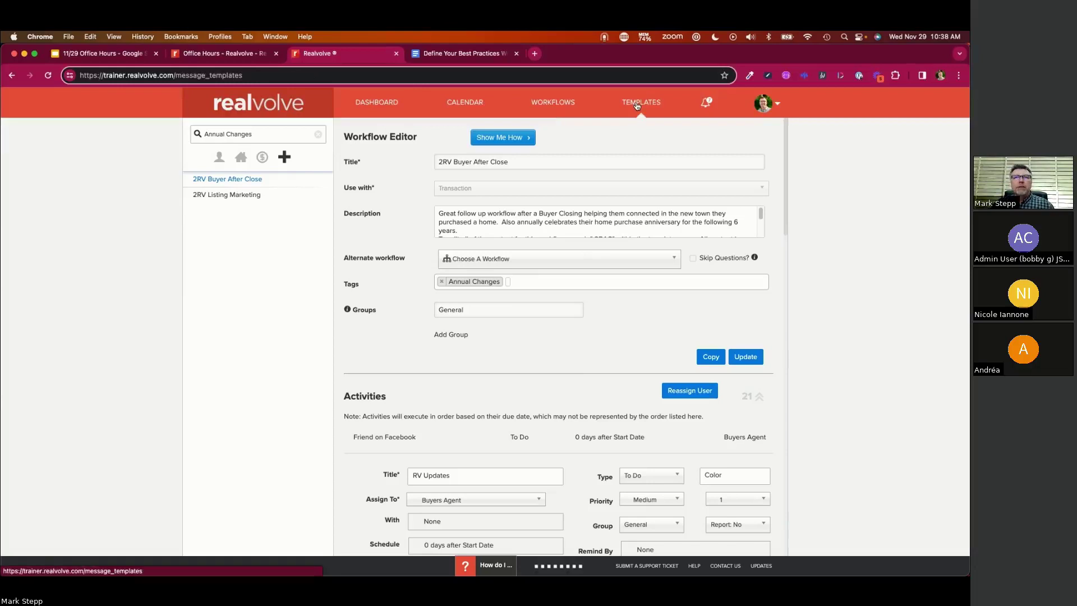
{"action": "left_click", "coordinate": [637, 106]}
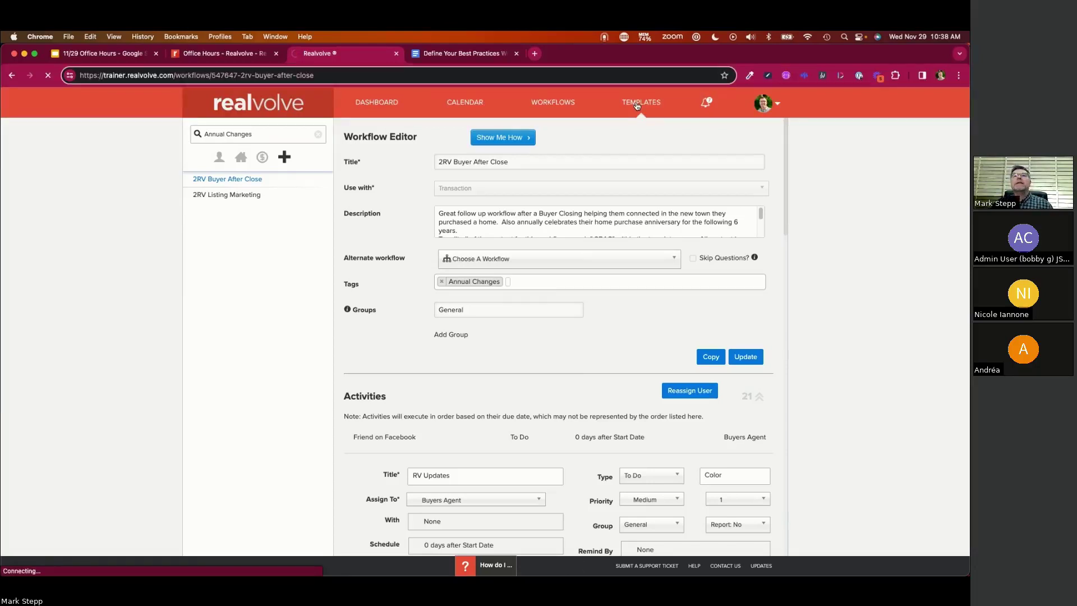
{"action": "left_click", "coordinate": [271, 130]}
{"action": "type", "text": "Ann"}
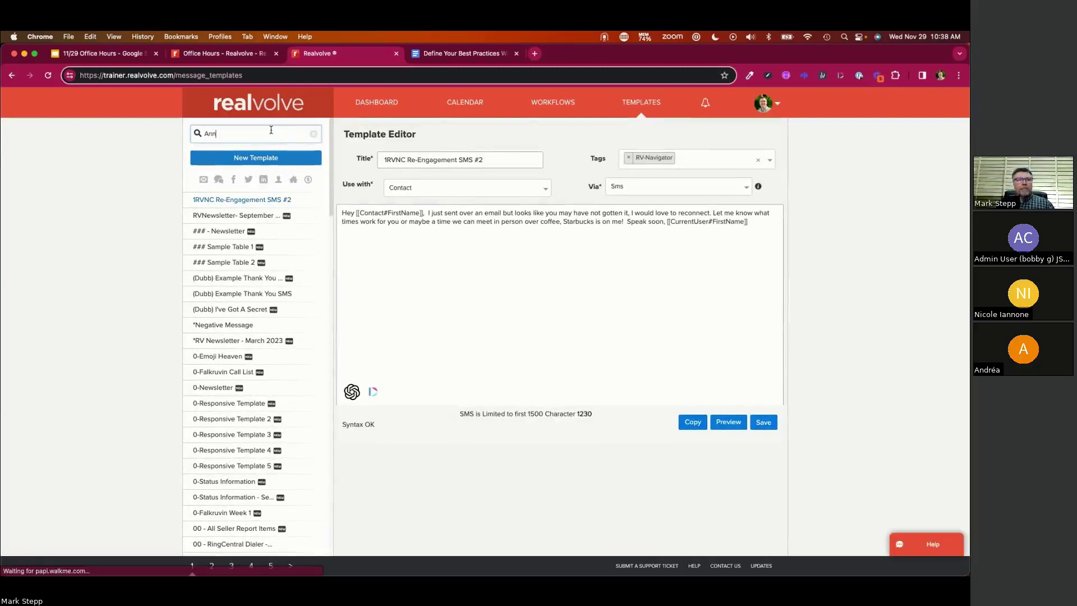
{"action": "type", "text": "ual Changes"}
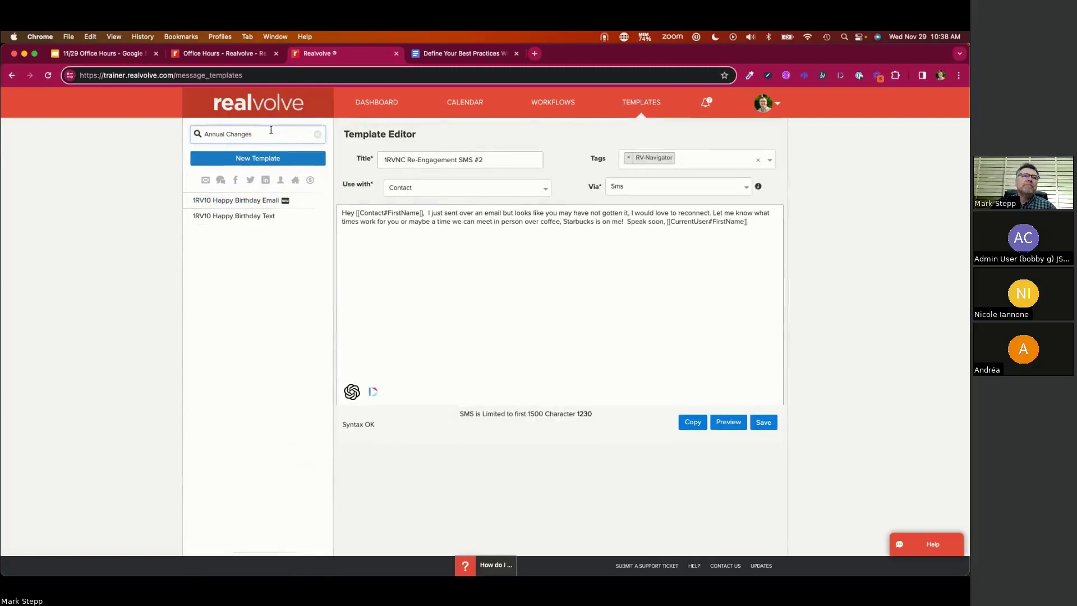
Review the content and tags of the 1RV10 Happy Birthday Email and 1RV10 Happy Birthday Text templates
{"action": "left_click", "coordinate": [241, 202]}
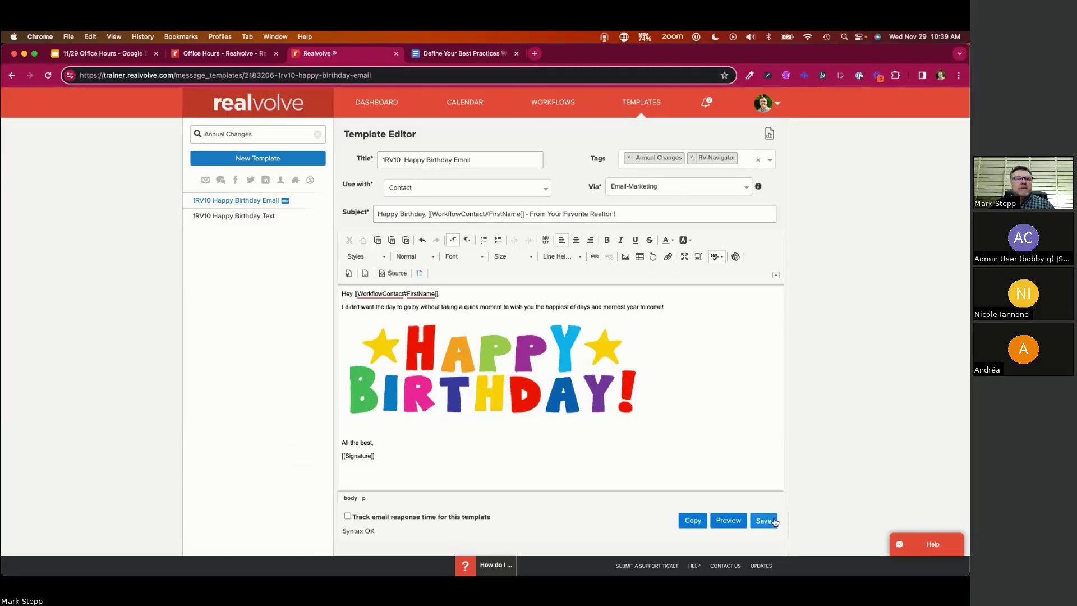
{"action": "left_click", "coordinate": [230, 223]}
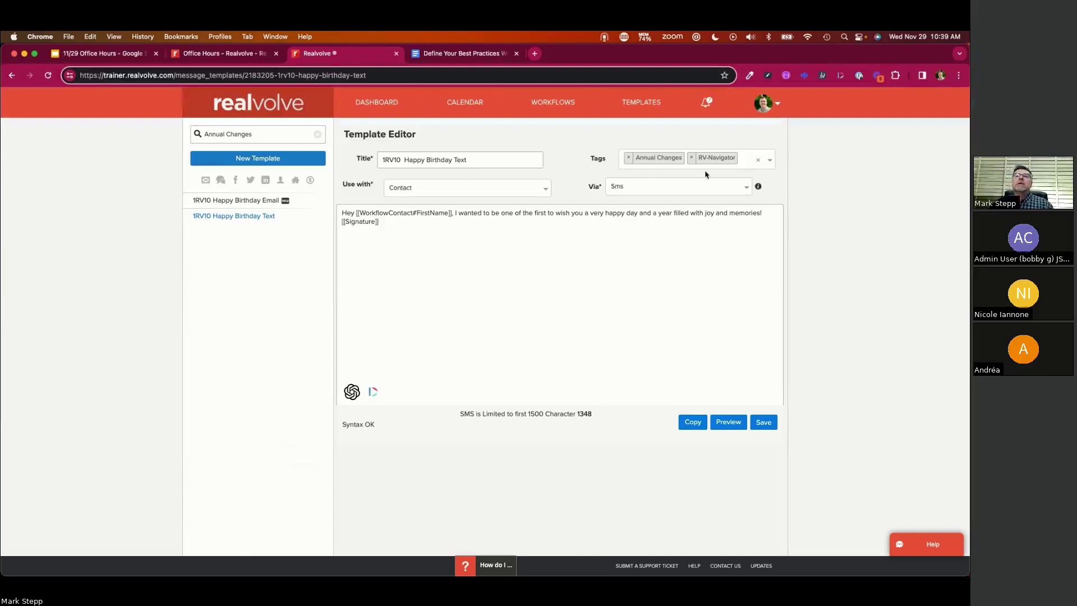
{"action": "left_click", "coordinate": [423, 266]}
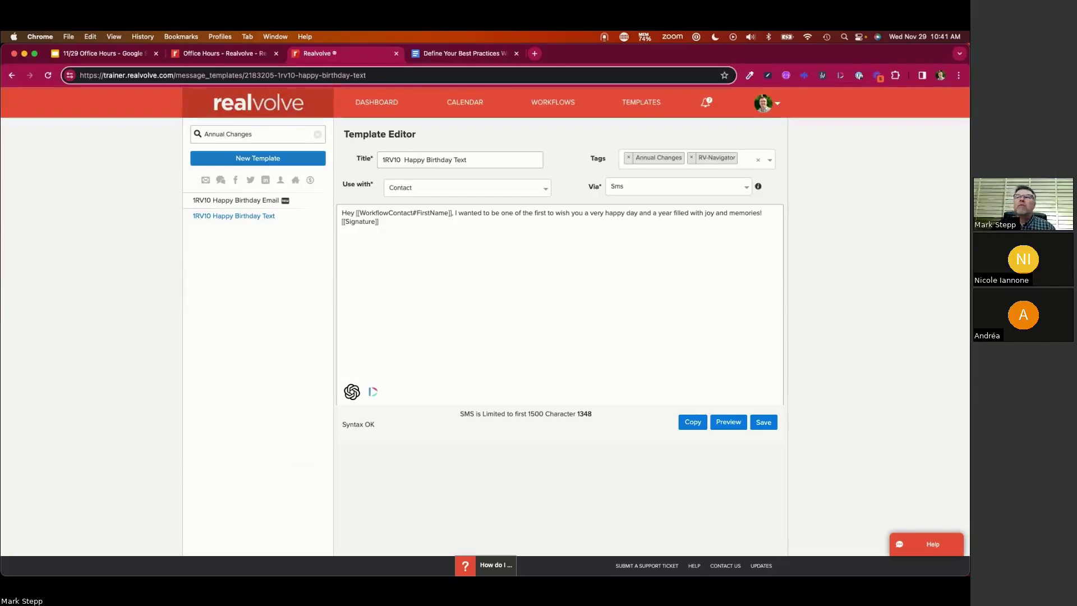
Switch to ChatGPT and read through its response to the real estate agent coach prompt
{"action": "key", "text": "super+Tab"}
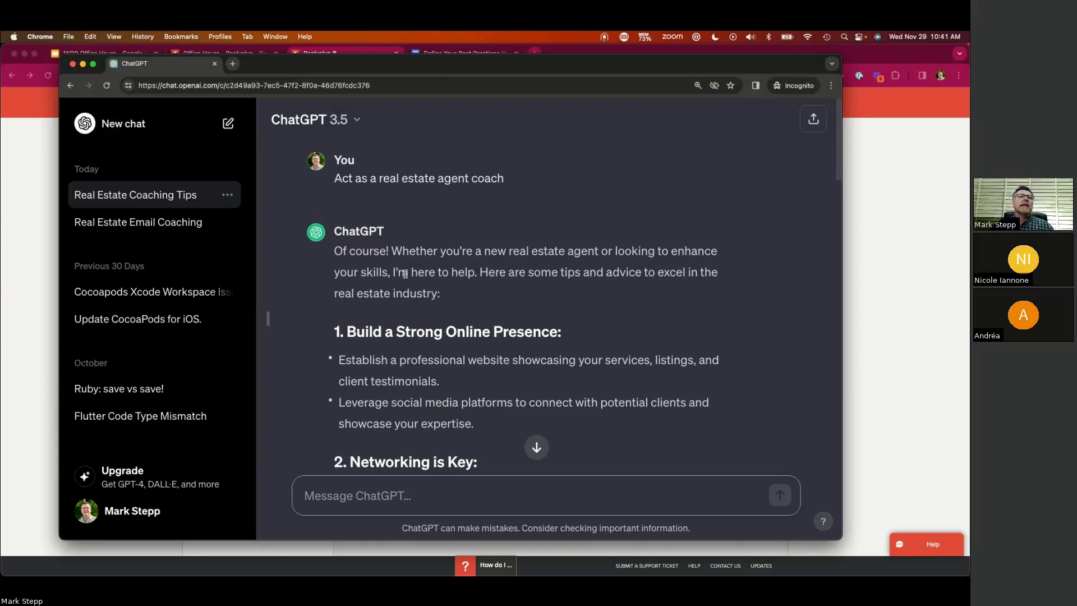
{"action": "scroll", "coordinate": [402, 271], "scroll_direction": "down", "scroll_amount": 3}
{"action": "scroll", "coordinate": [403, 270], "scroll_direction": "down", "scroll_amount": 10}
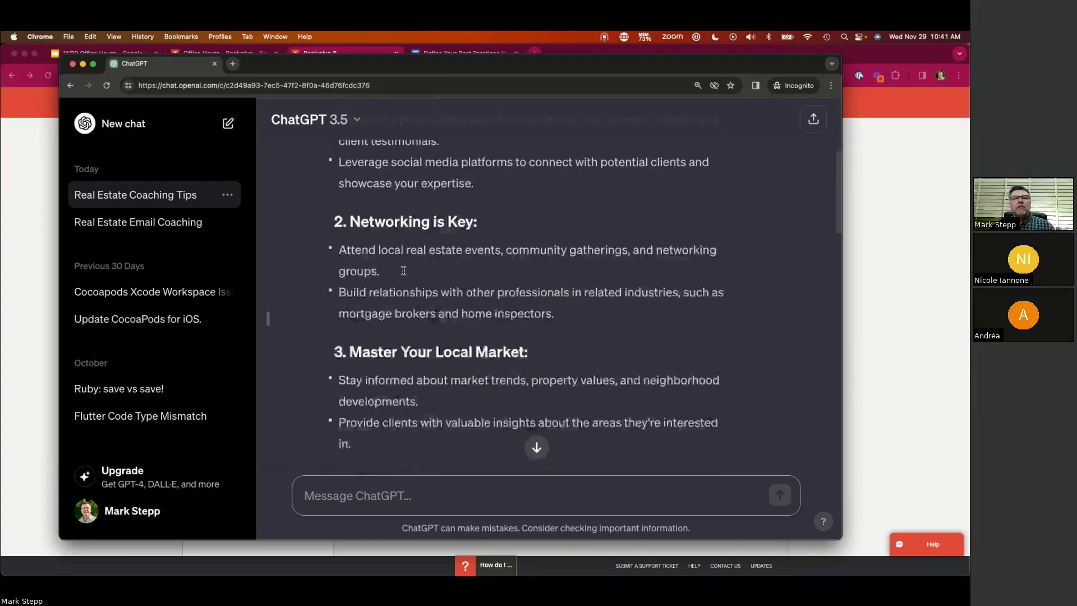
{"action": "scroll", "coordinate": [403, 270], "scroll_direction": "down", "scroll_amount": 10}
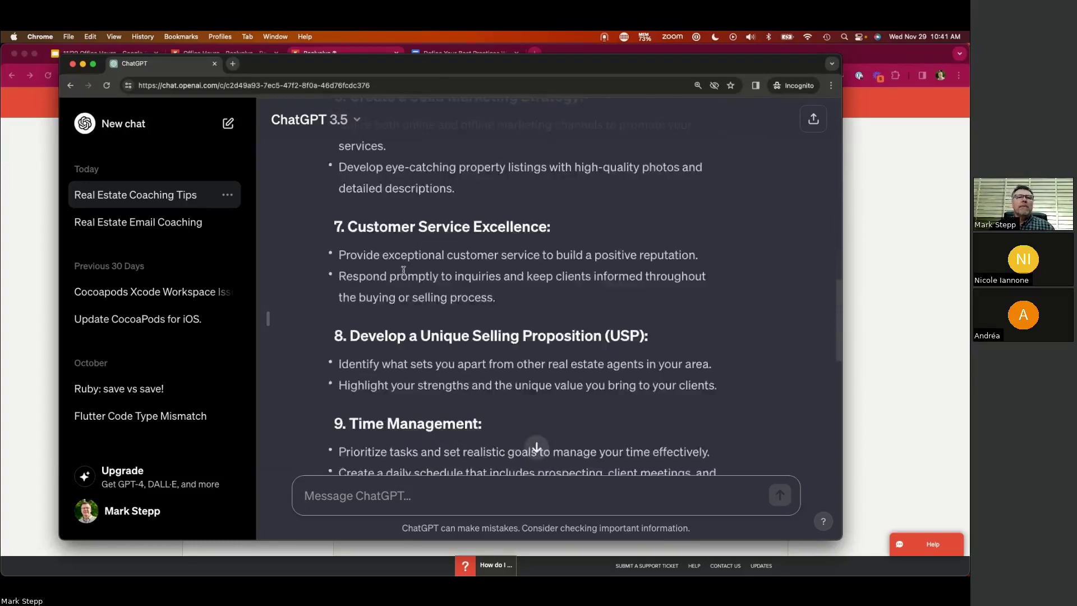
{"action": "scroll", "coordinate": [406, 280], "scroll_direction": "down", "scroll_amount": 2}
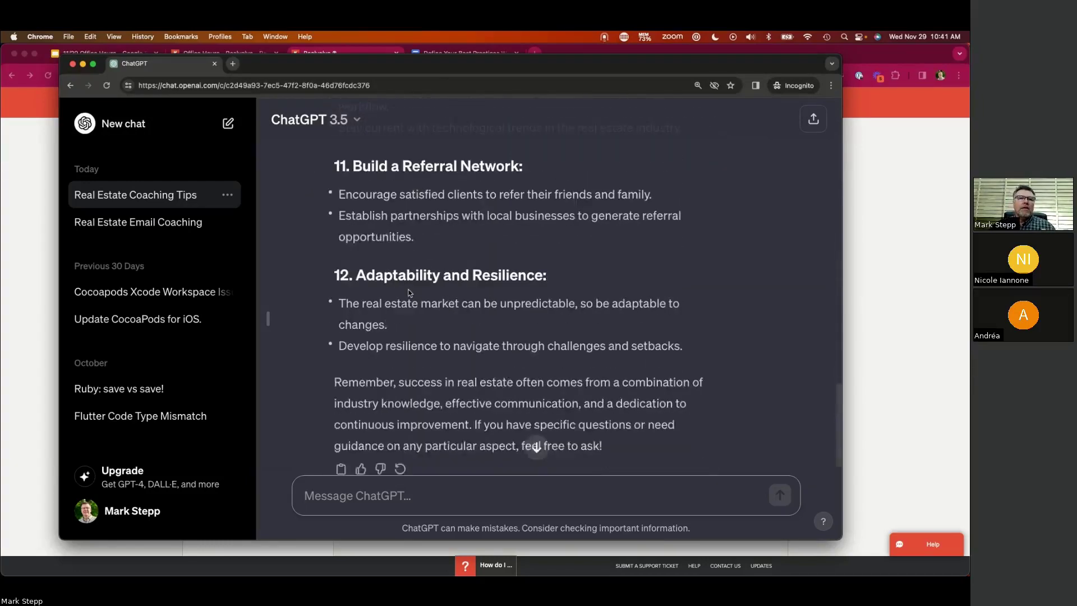
Ask ChatGPT to help organize a 2024 business plan with monthly, weekly and daily goals by asking planning questions based on best practices
{"action": "right_click", "coordinate": [373, 500]}
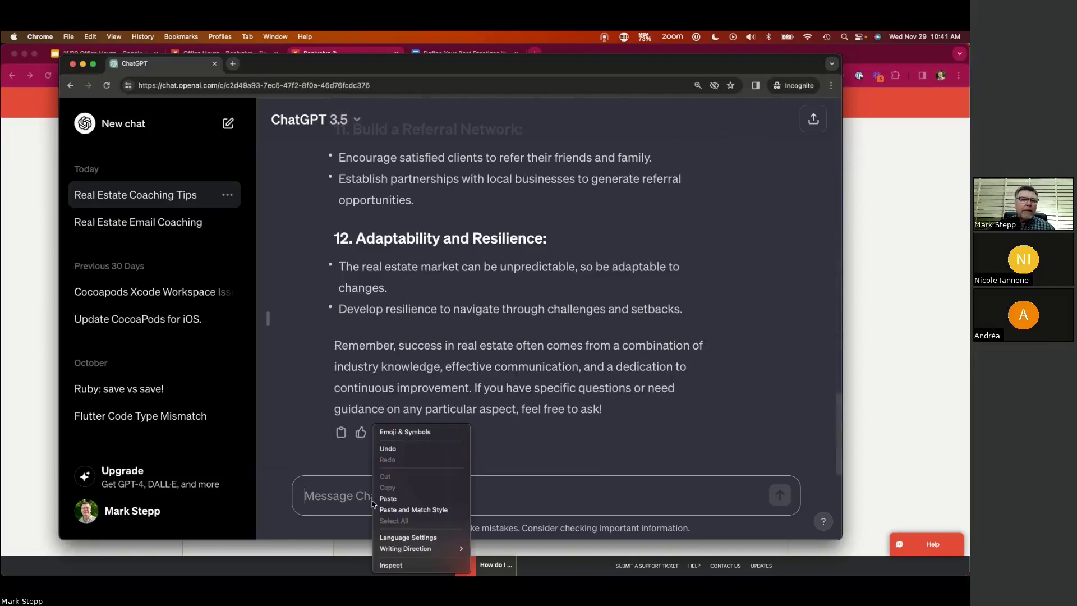
{"action": "left_click", "coordinate": [395, 494]}
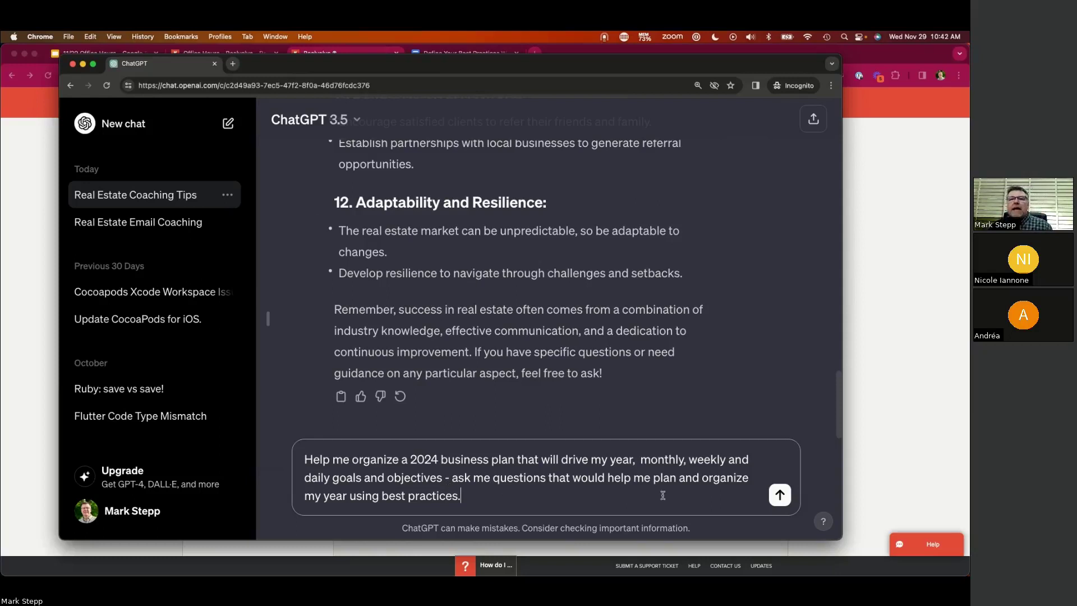
{"action": "left_click", "coordinate": [779, 497]}
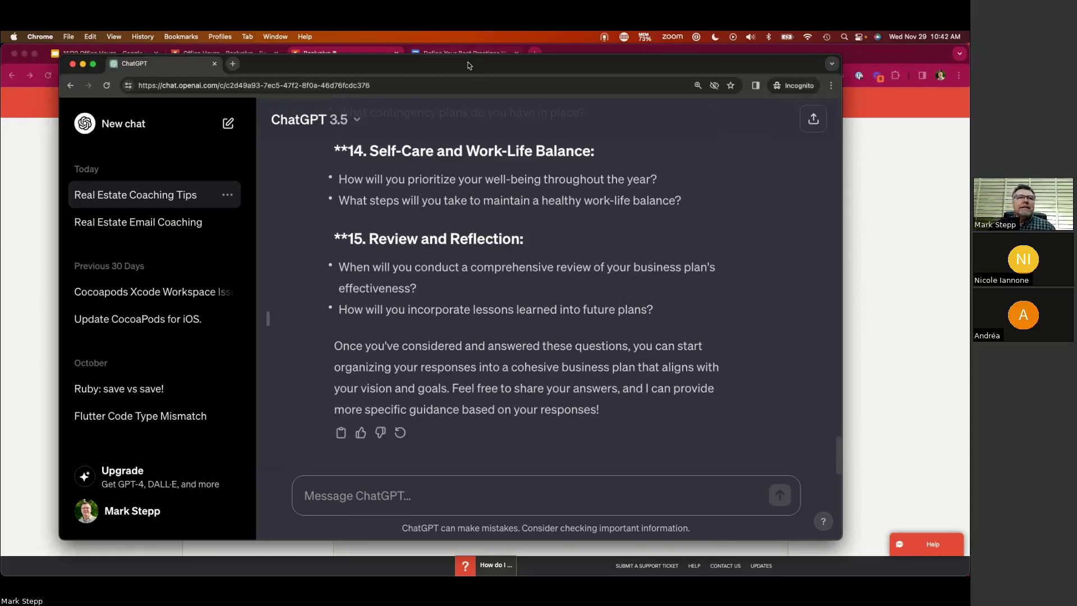
Return to Realvolve, open the 1RV10 Happy Birthday Email template and bring up its AI writing dialog
{"action": "left_click", "coordinate": [508, 52]}
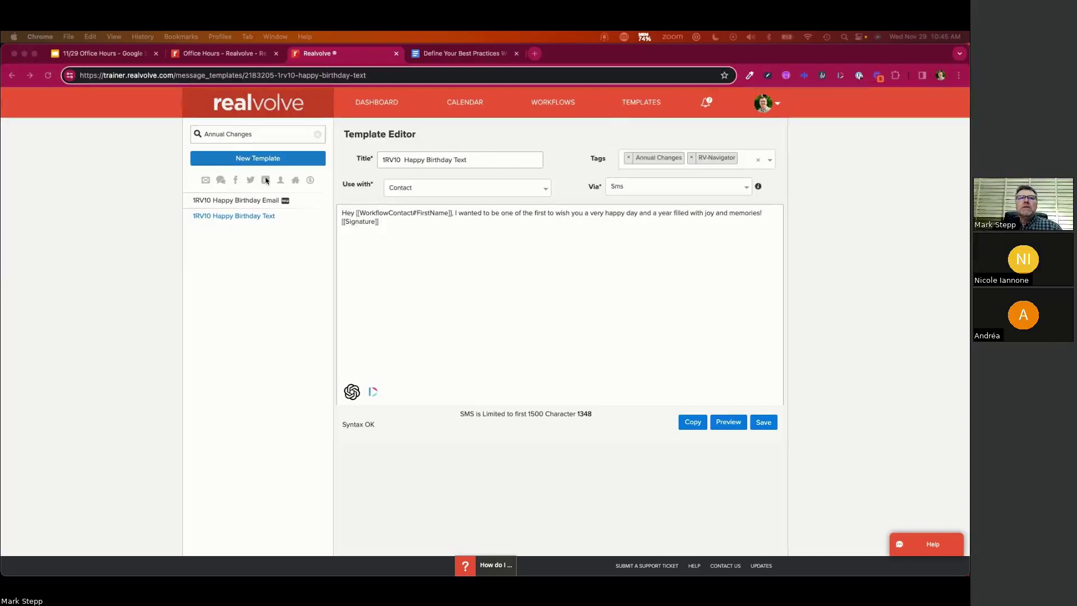
{"action": "left_click", "coordinate": [252, 201]}
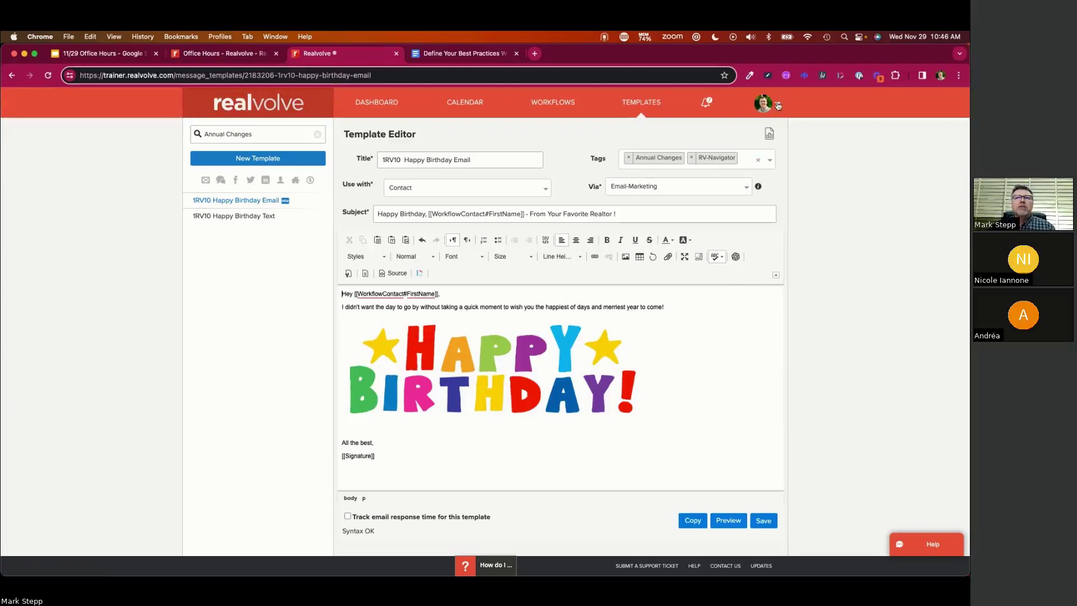
{"action": "left_click", "coordinate": [736, 258]}
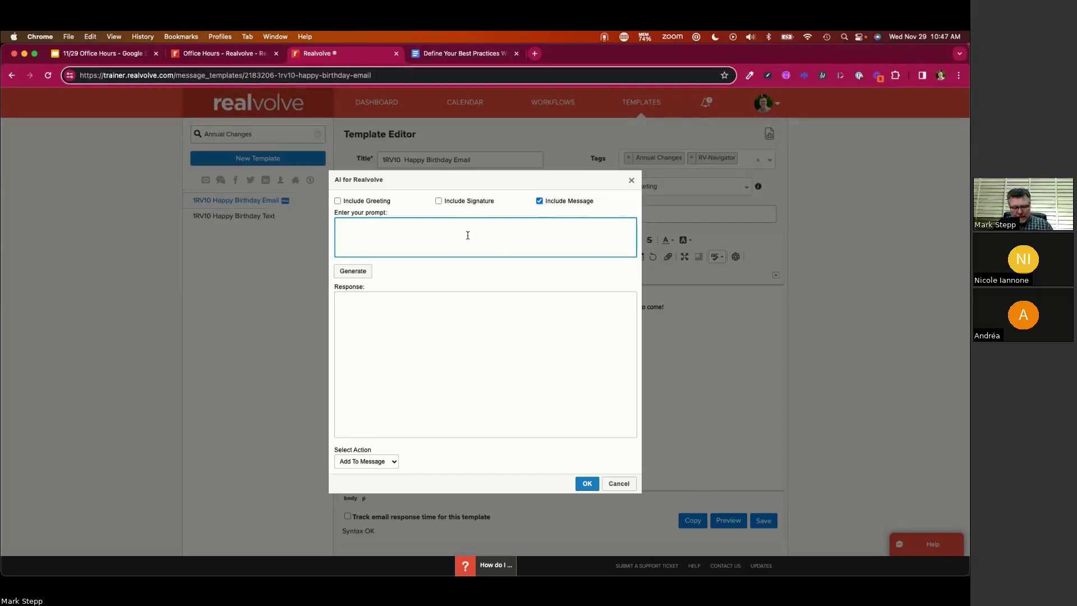
Generate an AI version of the included message with the prompt "rewrite this message for 2024 birthdays"
{"action": "type", "text": "rewrite "}
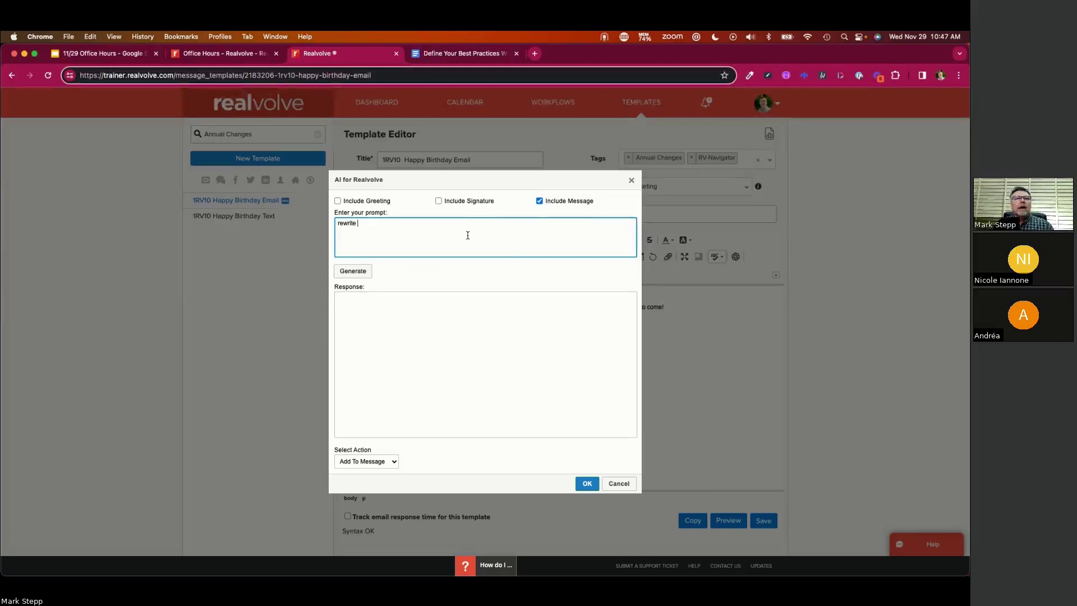
{"action": "type", "text": "this message for "}
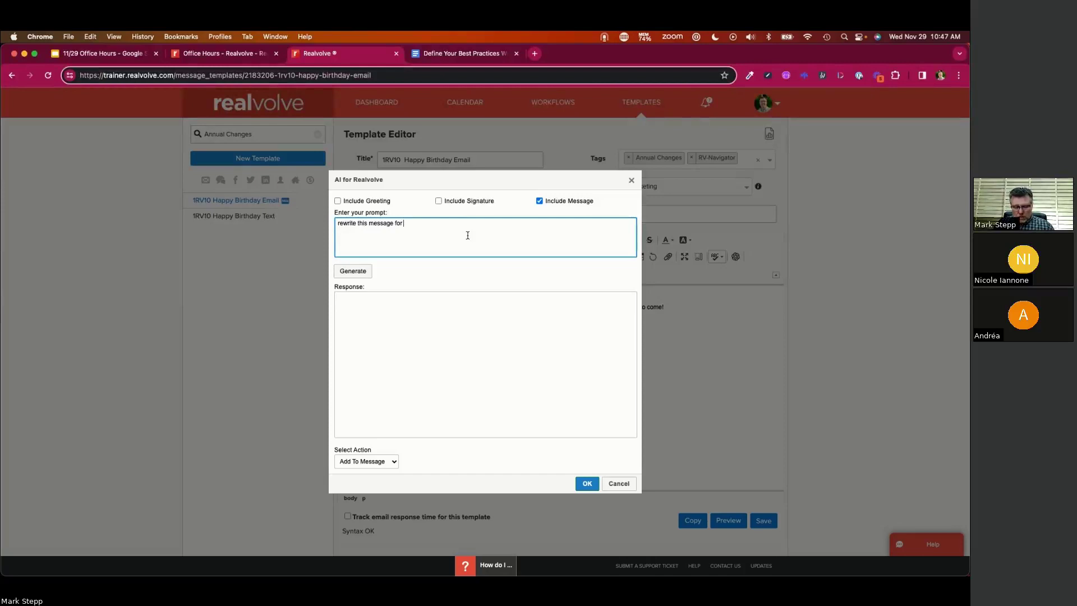
{"action": "type", "text": "2024"}
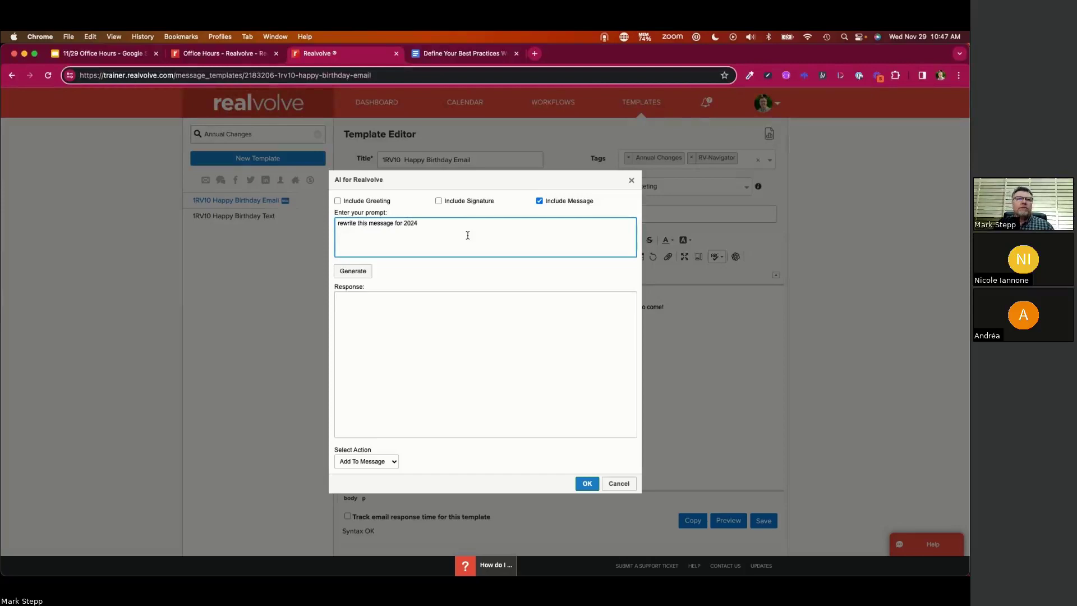
{"action": "type", "text": " birthdays"}
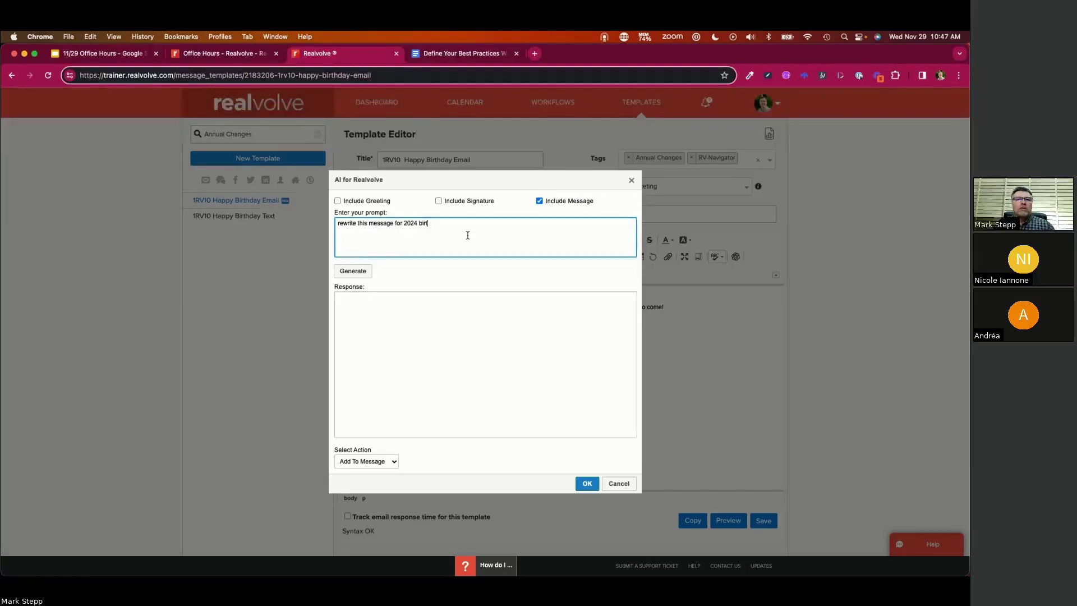
{"action": "left_click", "coordinate": [354, 275]}
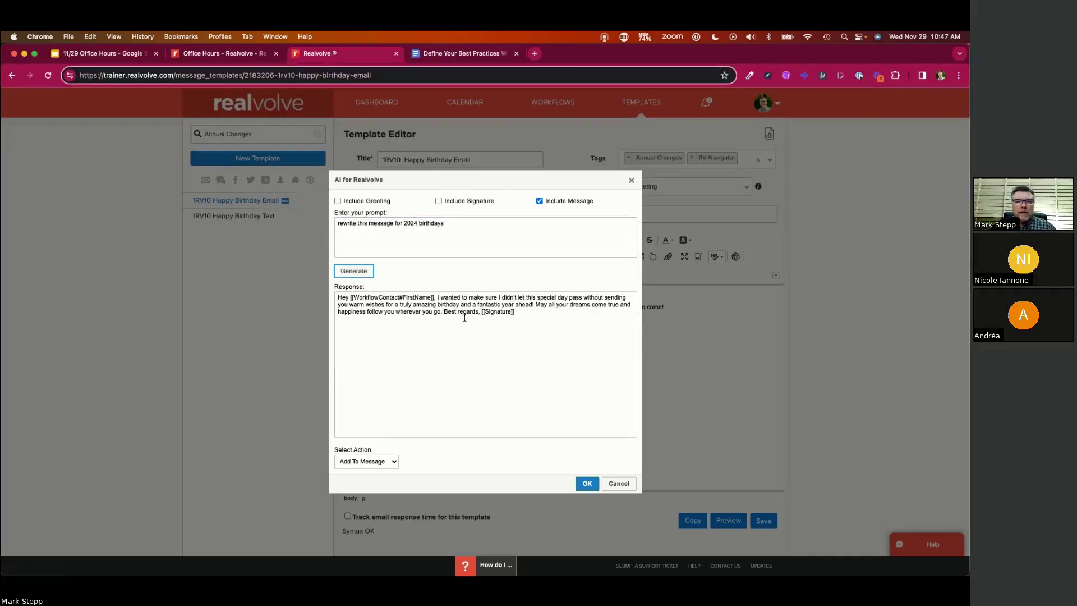
Extend the AI prompt with "in spanish" and generate the response again
{"action": "left_click_drag", "start_coordinate": [448, 226], "coordinate": [312, 230]}
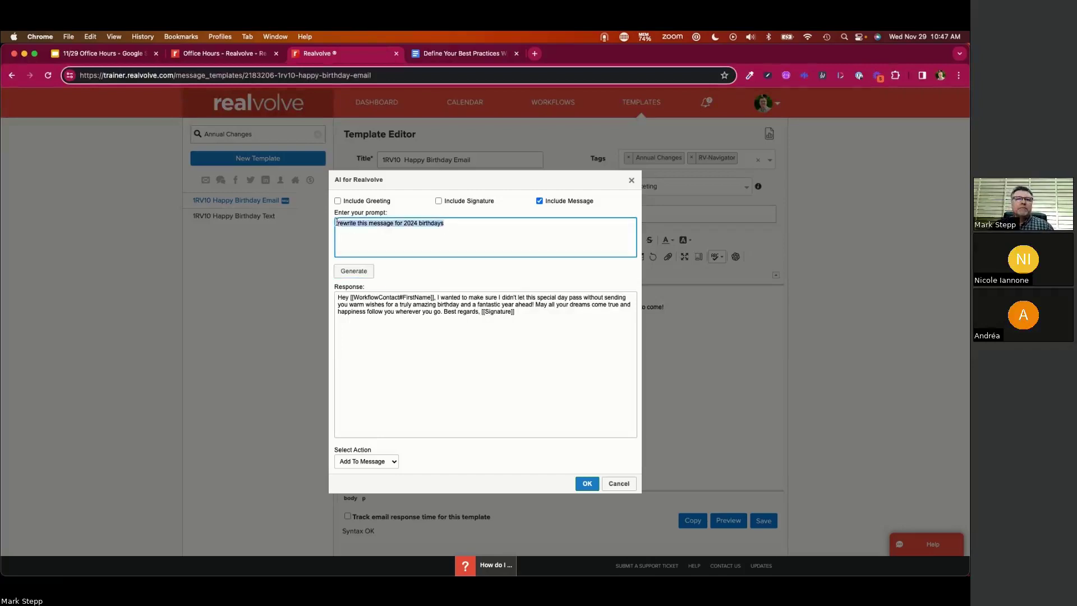
{"action": "left_click", "coordinate": [443, 227]}
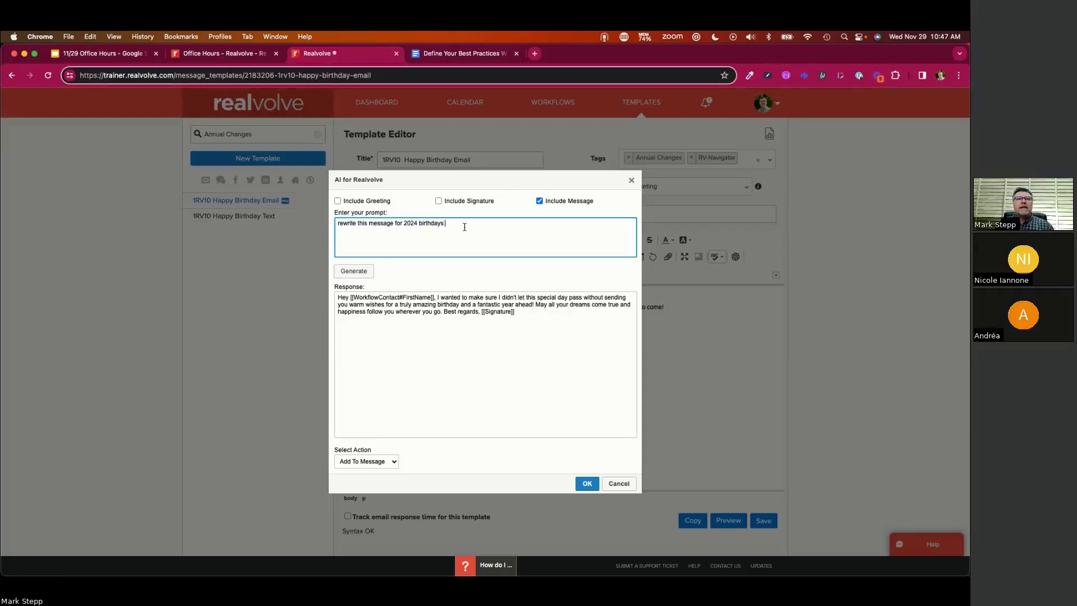
{"action": "type", "text": "in spanish"}
{"action": "left_click", "coordinate": [369, 272]}
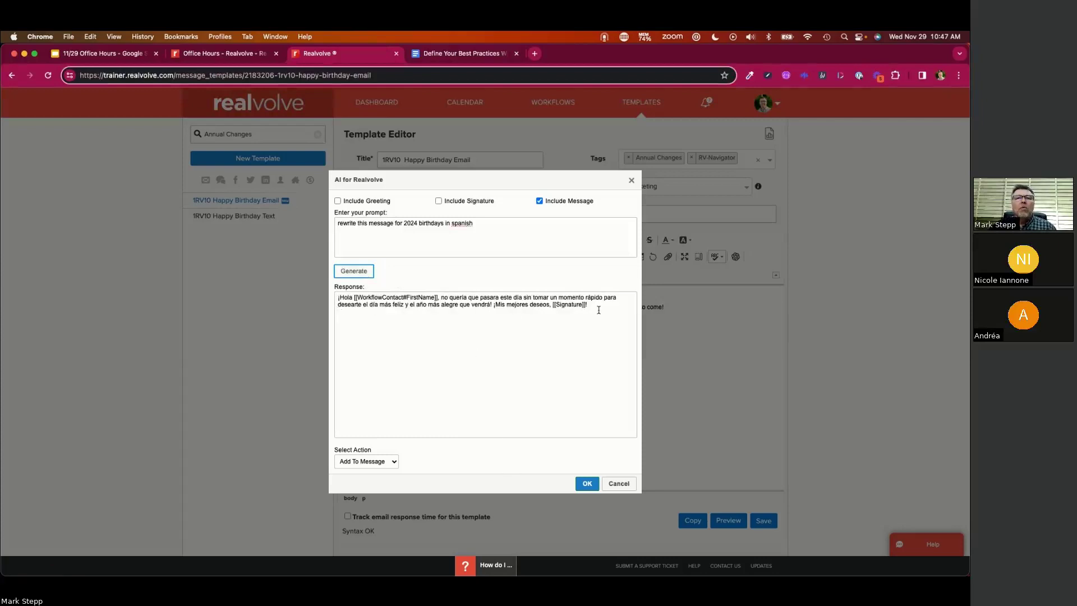
Exclude the existing message from the AI request and include the greeting and signature instead
{"action": "left_click", "coordinate": [362, 462]}
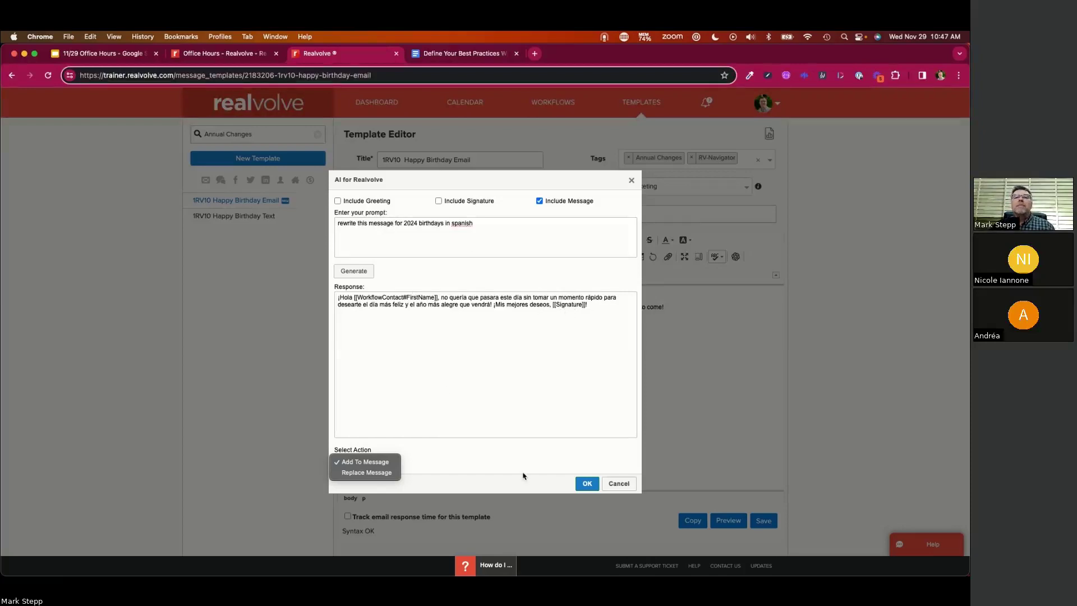
{"action": "left_click", "coordinate": [547, 209]}
{"action": "left_click", "coordinate": [539, 201]}
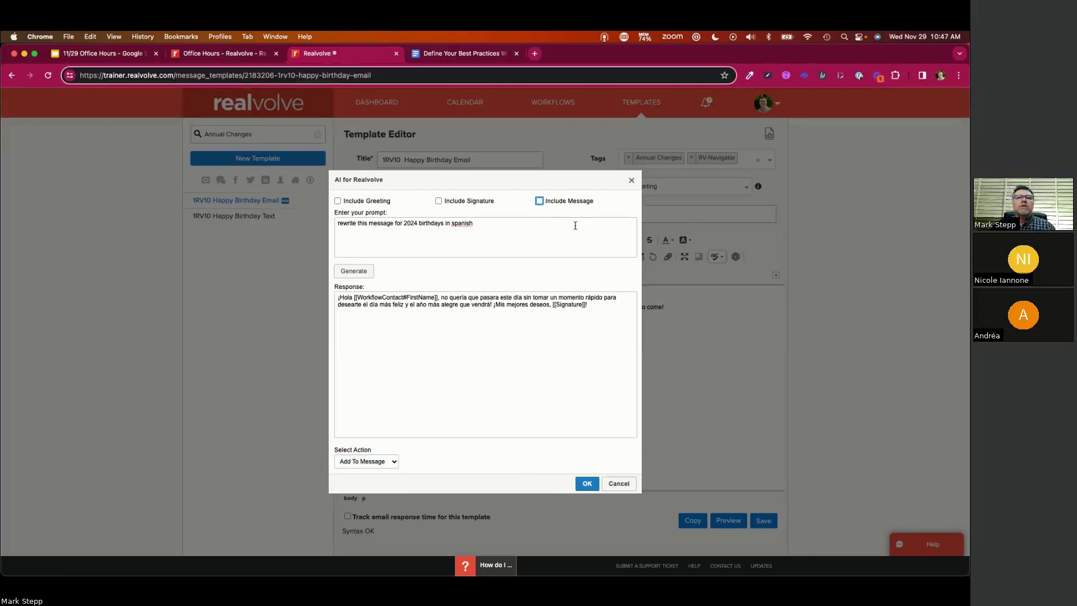
{"action": "left_click", "coordinate": [338, 200]}
{"action": "left_click", "coordinate": [438, 200]}
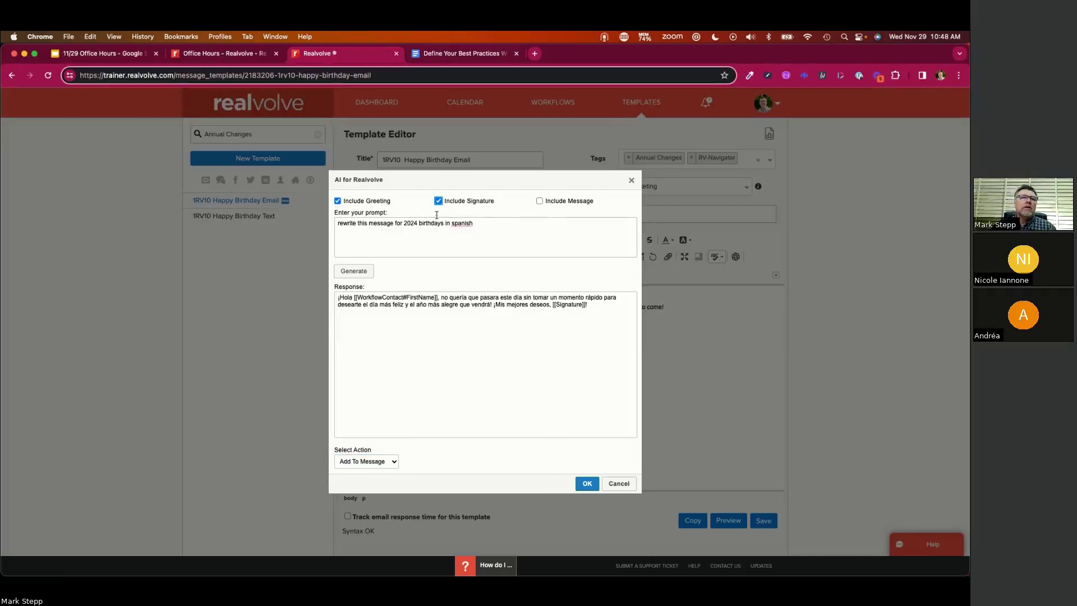
Reword the AI prompt to "write an exiting and inspirational birthday message in spanish"
{"action": "left_click", "coordinate": [346, 226]}
{"action": "left_click_drag", "start_coordinate": [346, 226], "coordinate": [418, 224]}
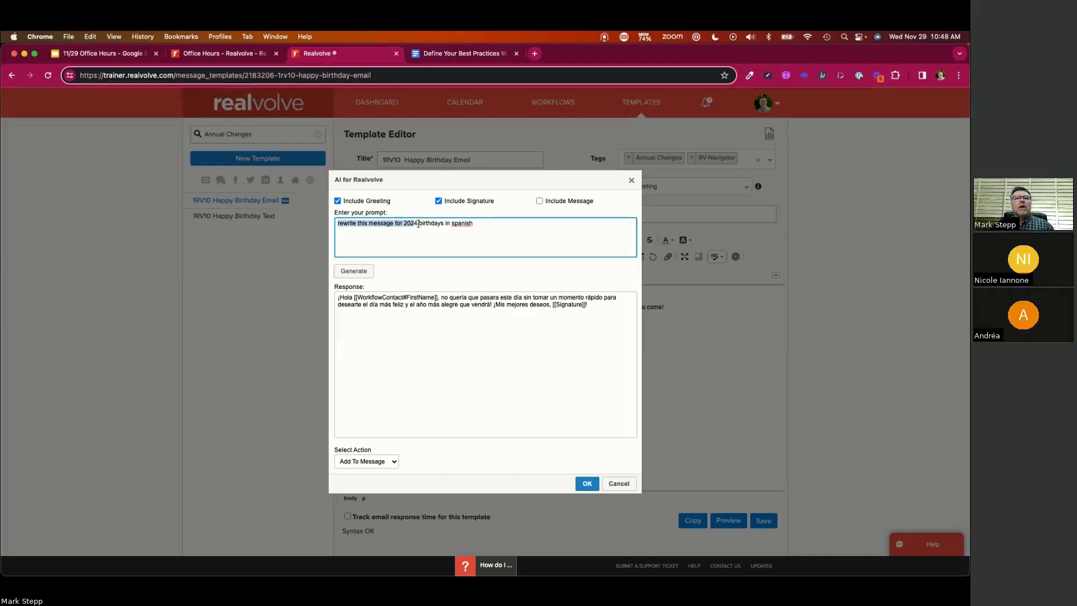
{"action": "key", "text": "BackSpace"}
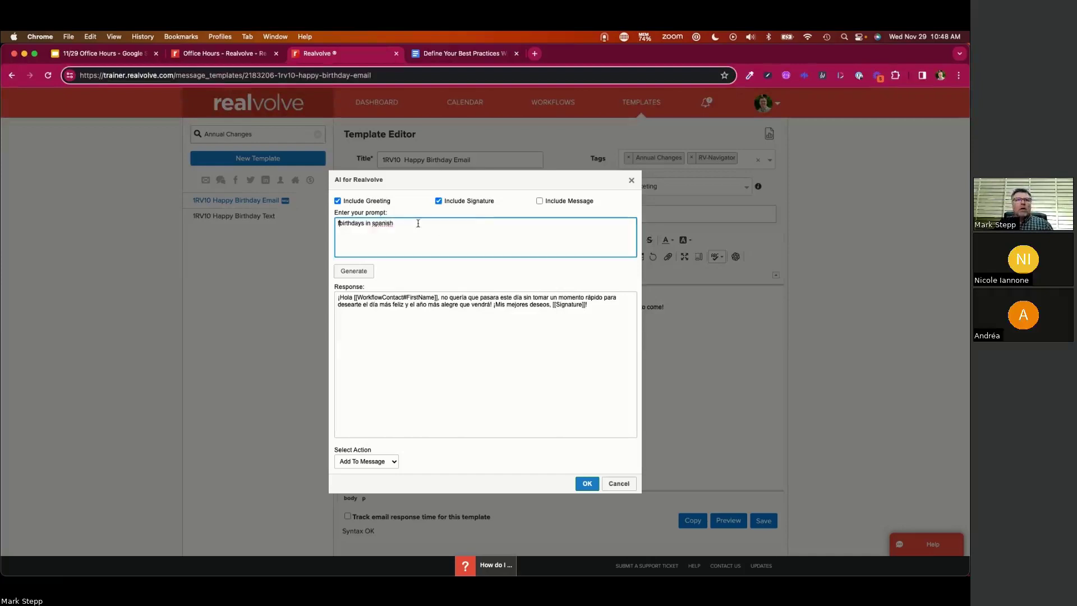
{"action": "type", "text": "write an ex"}
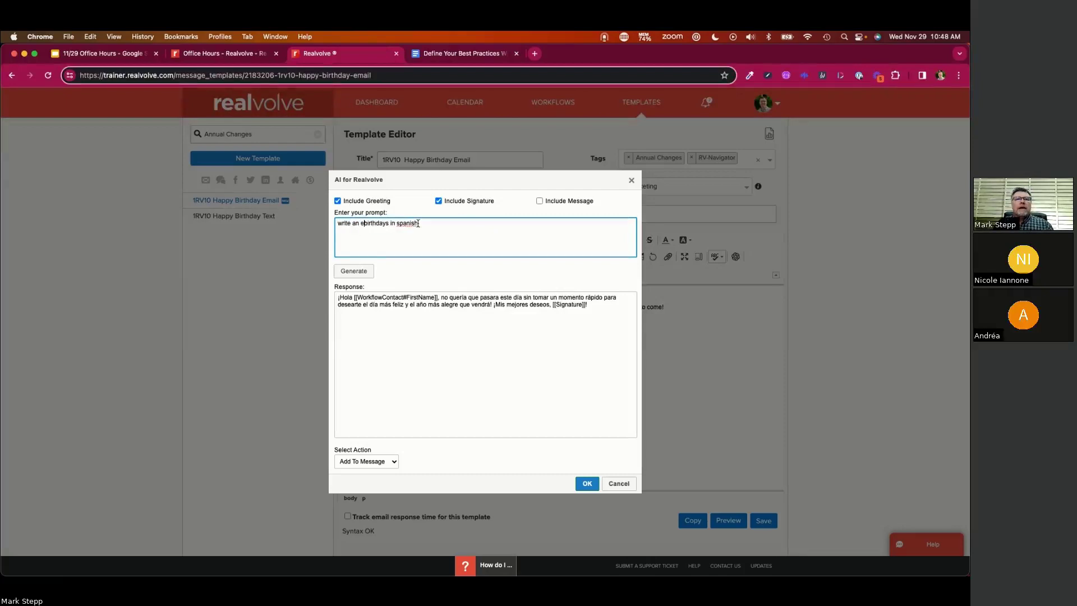
{"action": "type", "text": "iting and in"}
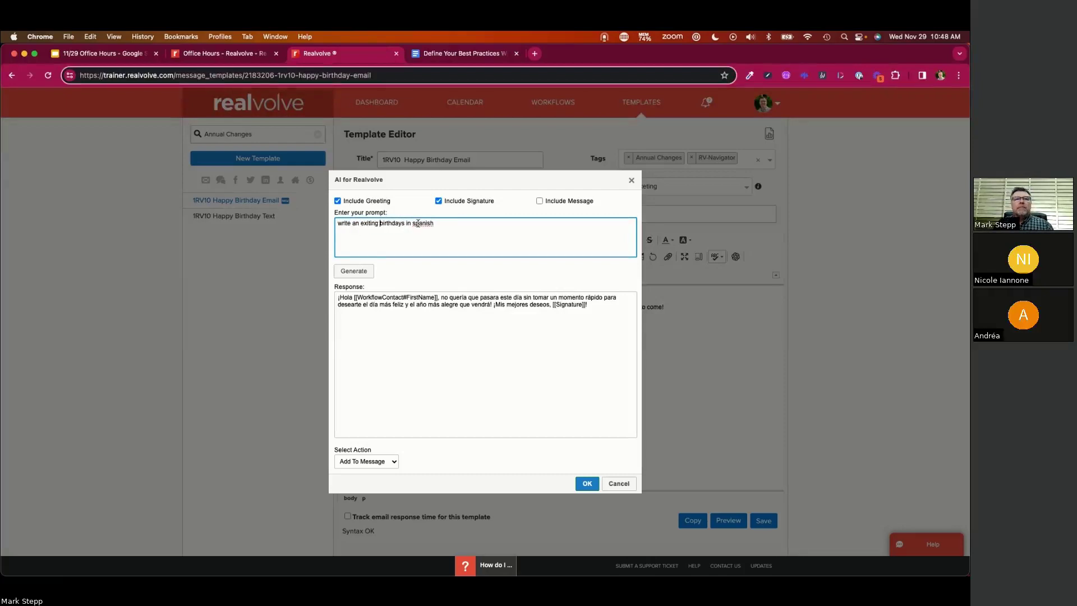
{"action": "type", "text": "spirational"}
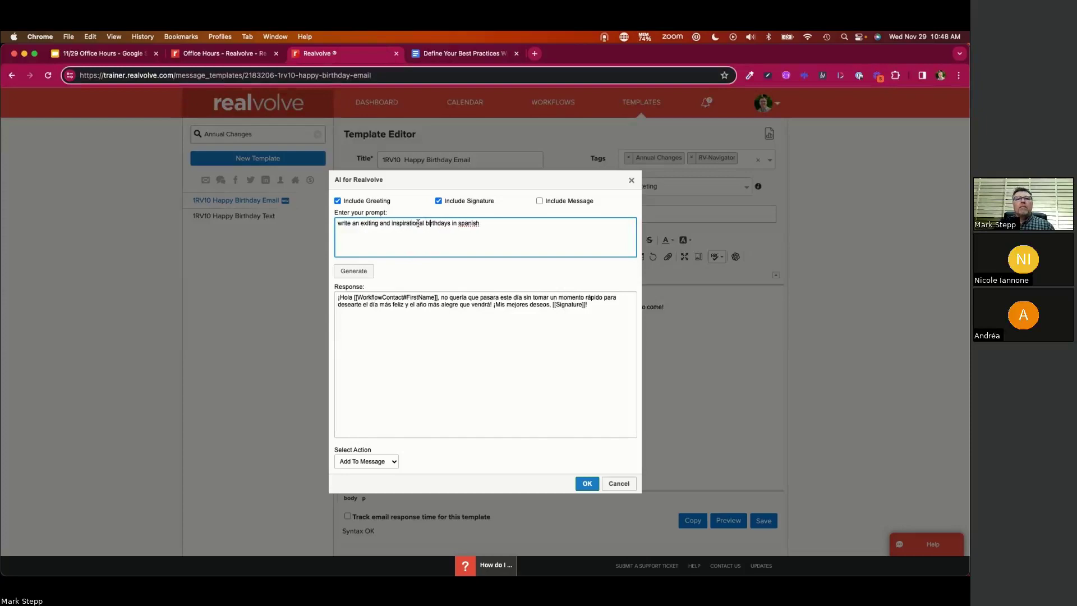
{"action": "key", "text": "Right"}
{"action": "key", "text": "Right"}
{"action": "key", "text": "Right"}
{"action": "key", "text": "Right"}
{"action": "key", "text": "Right"}
{"action": "key", "text": "Right"}
{"action": "key", "text": "Right"}
{"action": "key", "text": "BackSpace"}
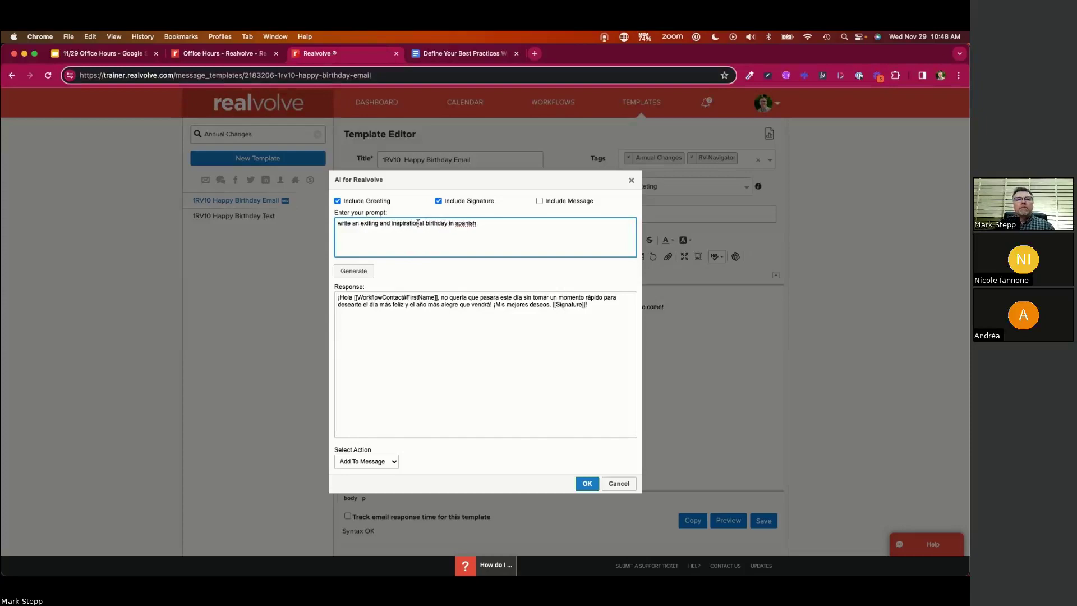
{"action": "type", "text": "message"}
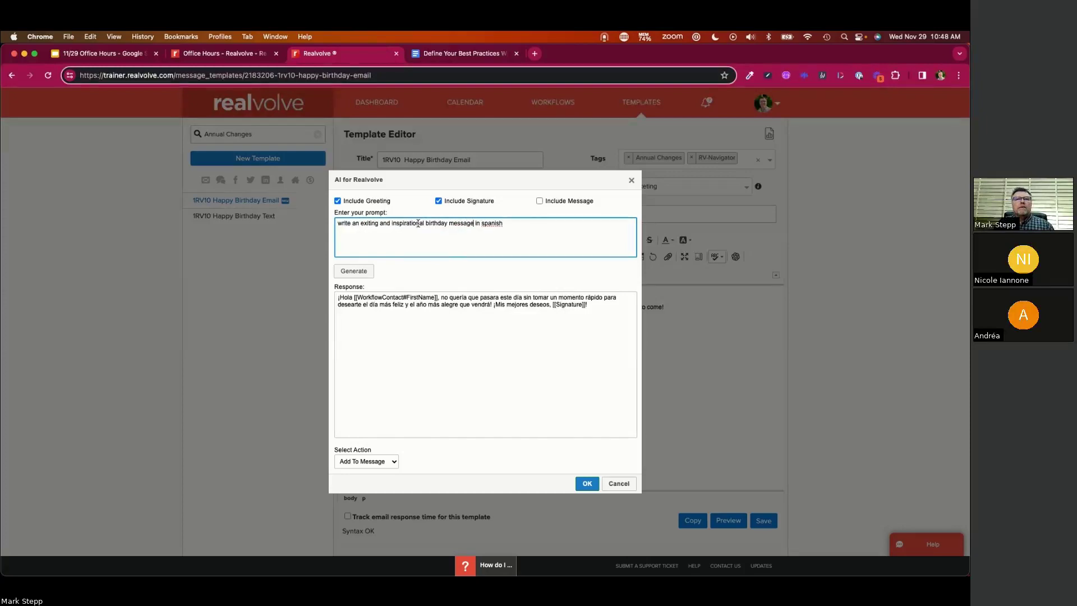
Remove "in spanish" from the end of the AI prompt and generate a new birthday message
{"action": "key", "text": "shift+Right"}
{"action": "key", "text": "shift+Right"}
{"action": "key", "text": "shift+Right"}
{"action": "key", "text": "shift+Right"}
{"action": "key", "text": "shift+Right"}
{"action": "key", "text": "shift+Right"}
{"action": "key", "text": "shift+Right"}
{"action": "key", "text": "shift+Right"}
{"action": "key", "text": "shift+Right"}
{"action": "key", "text": "shift+Right"}
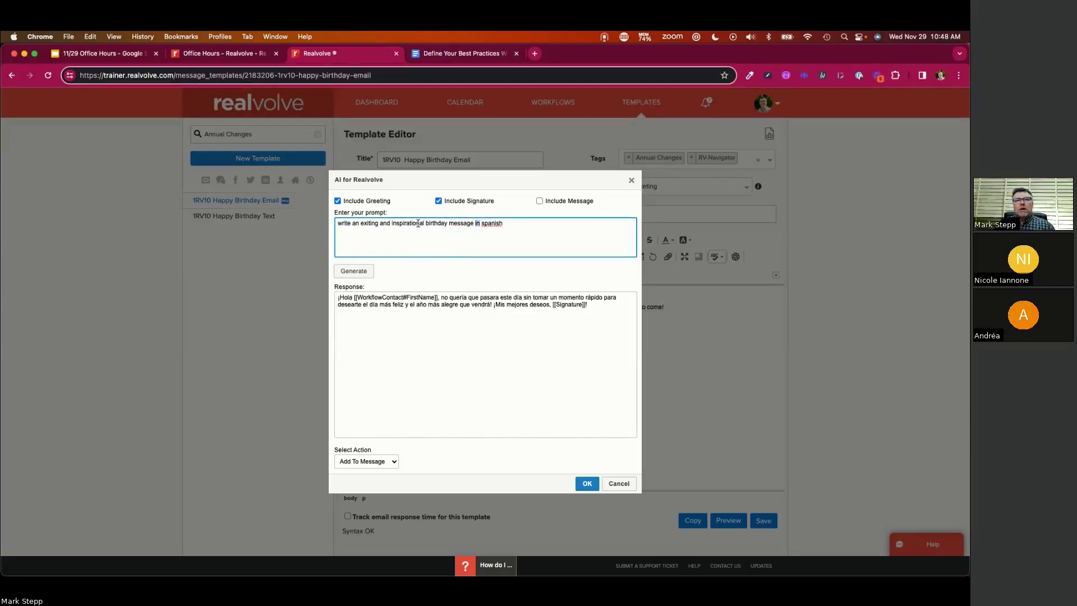
{"action": "key", "text": "shift+Right"}
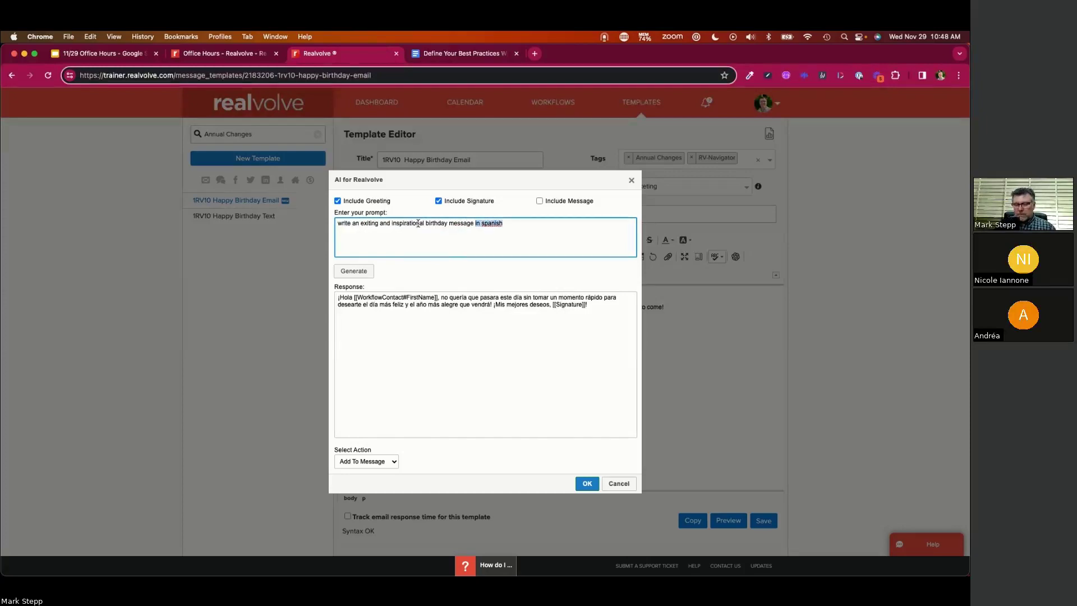
{"action": "key", "text": "BackSpace"}
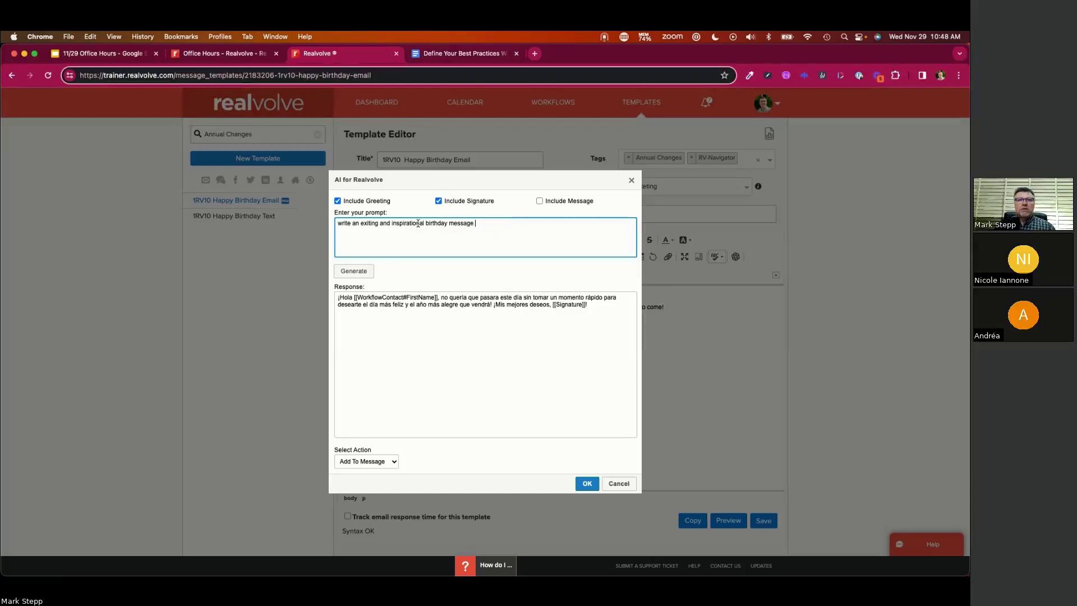
{"action": "left_click", "coordinate": [346, 273]}
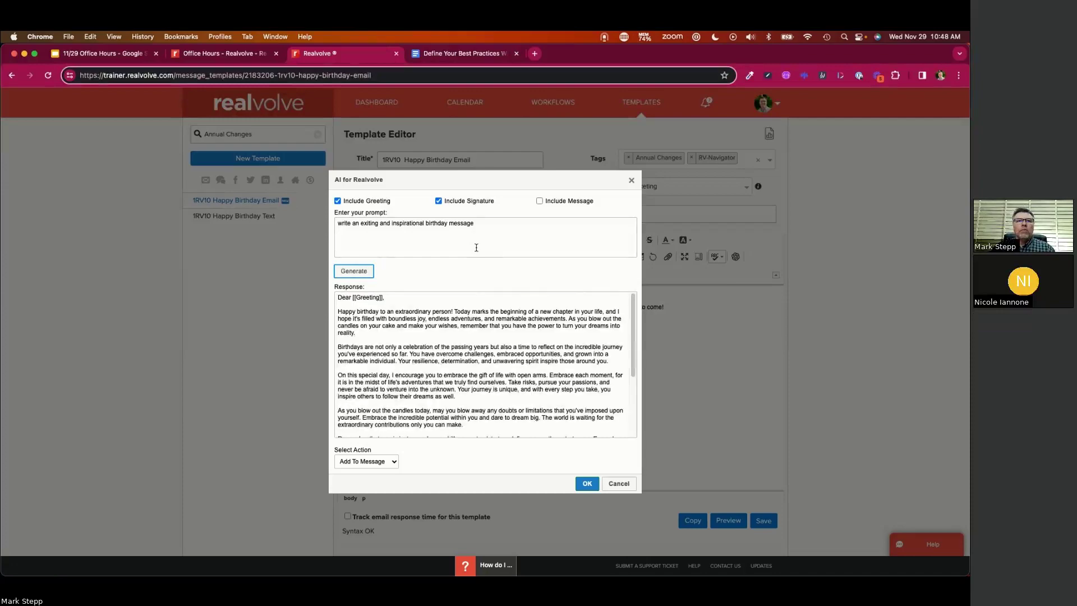
Review the generated response, apply it to the email template with Replace Message, and read through the inserted text
{"action": "scroll", "coordinate": [417, 348], "scroll_direction": "down", "scroll_amount": 5}
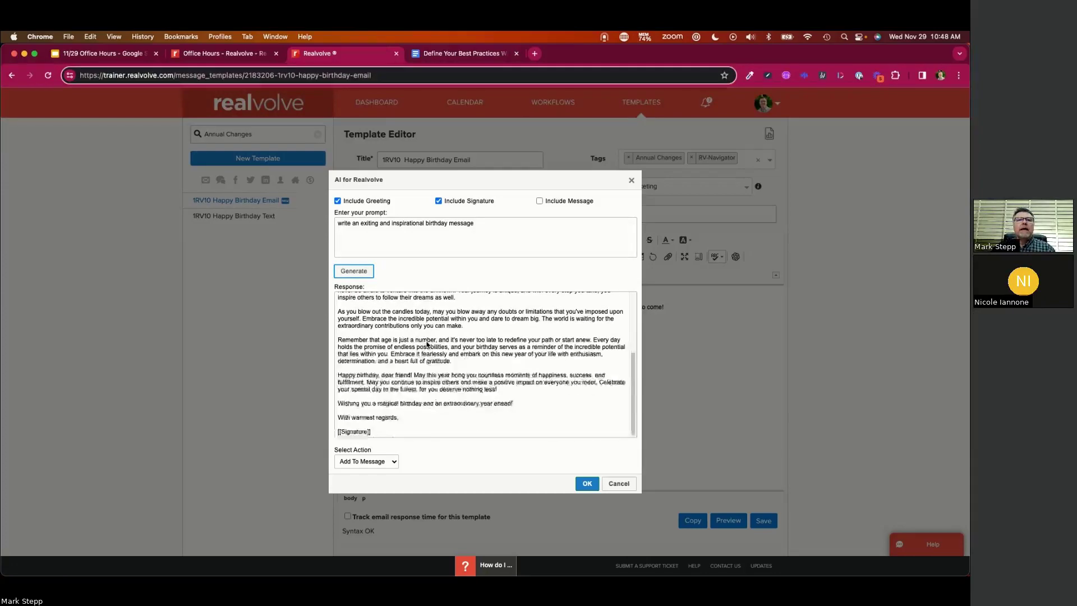
{"action": "scroll", "coordinate": [426, 347], "scroll_direction": "up", "scroll_amount": 5}
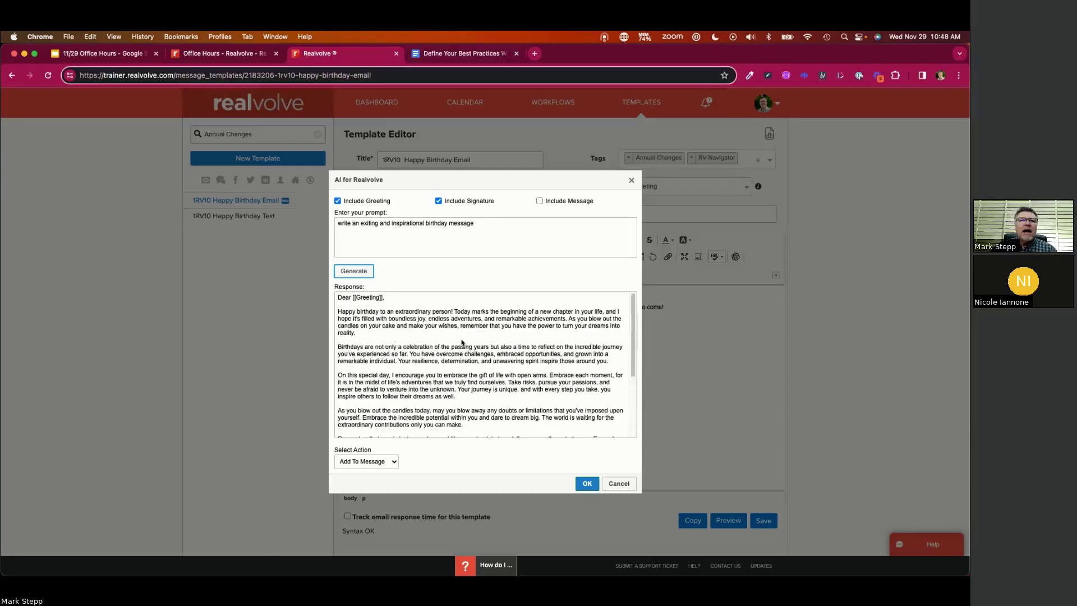
{"action": "scroll", "coordinate": [437, 343], "scroll_direction": "down", "scroll_amount": 5}
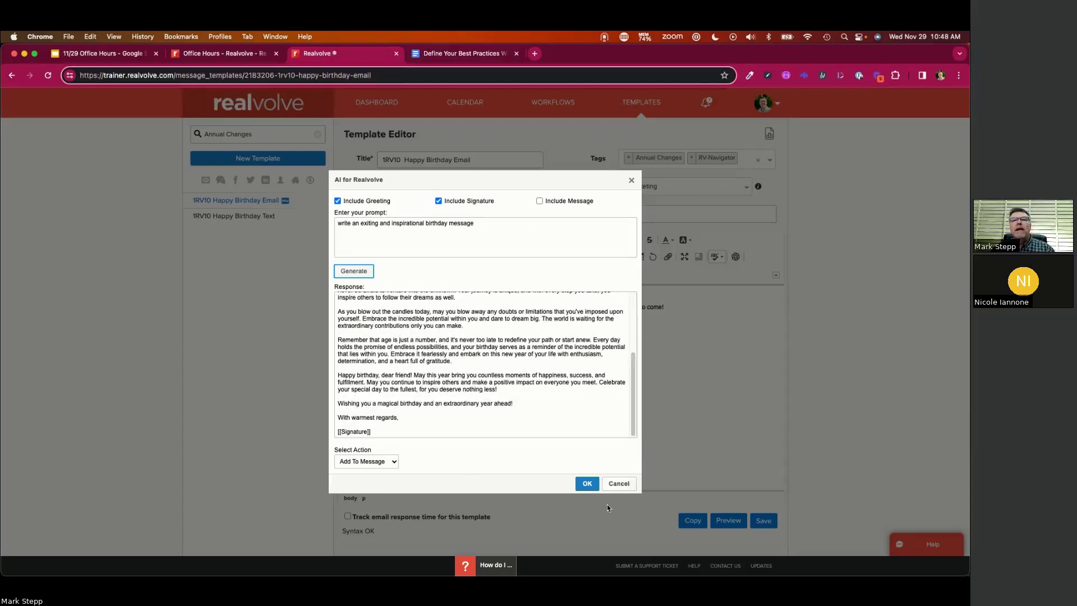
{"action": "left_click", "coordinate": [366, 461]}
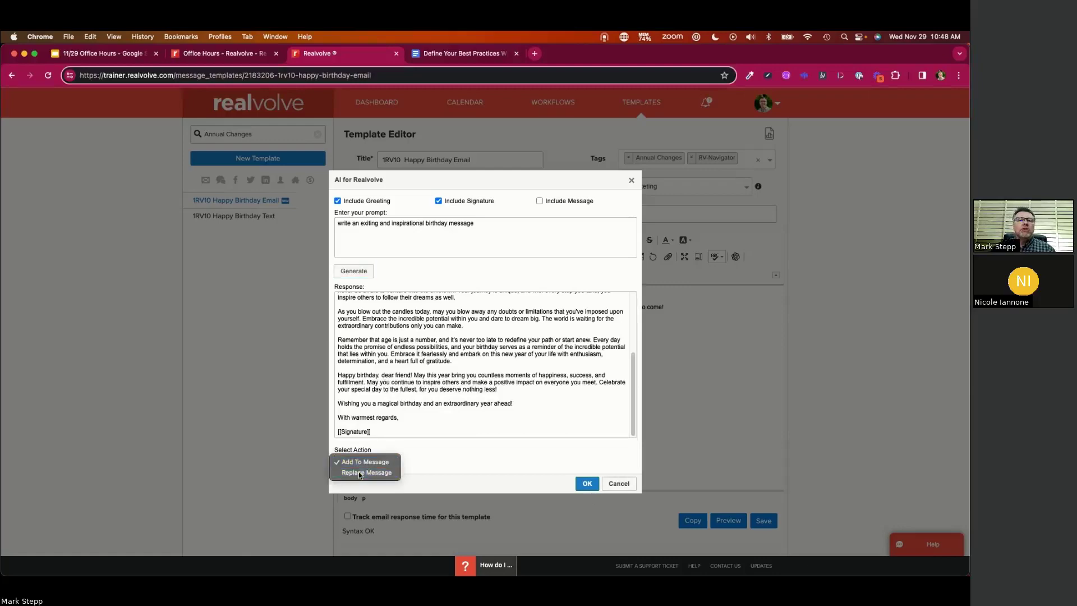
{"action": "left_click", "coordinate": [356, 474]}
{"action": "left_click", "coordinate": [586, 484]}
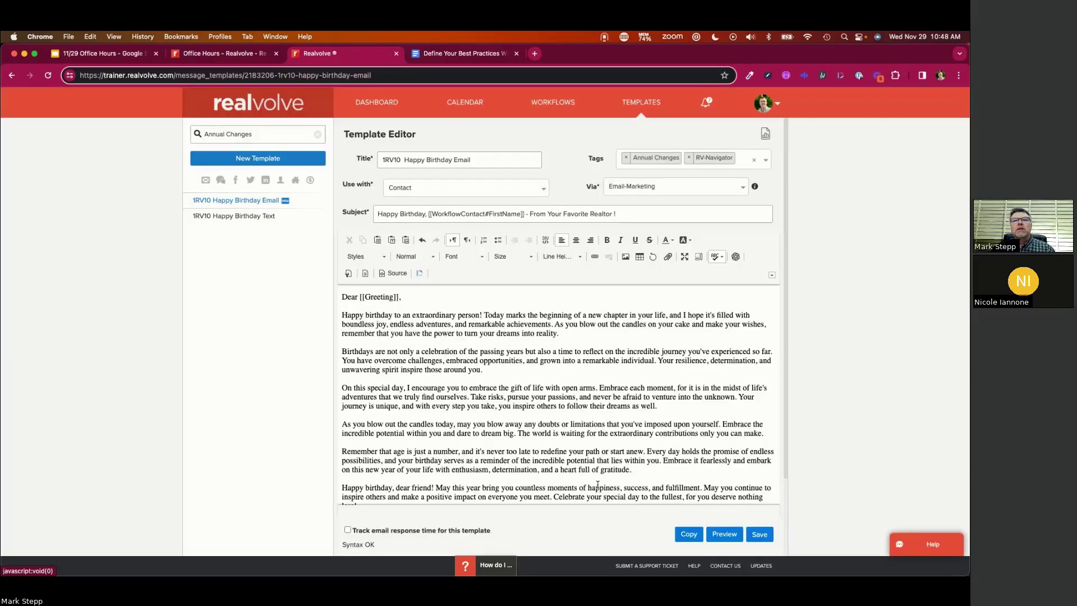
{"action": "scroll", "coordinate": [457, 345], "scroll_direction": "down", "scroll_amount": 3}
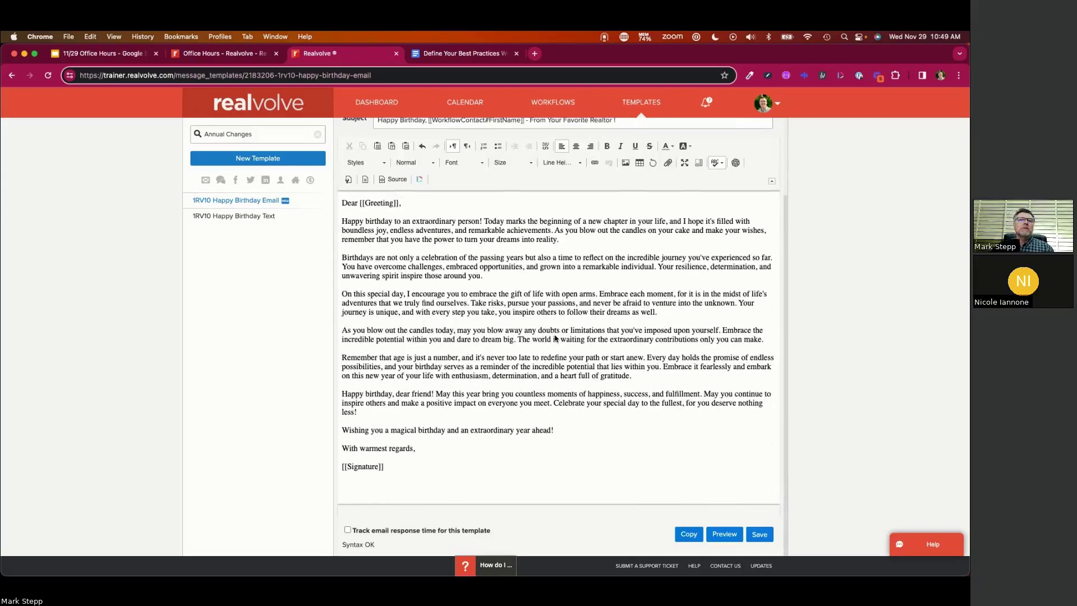
{"action": "scroll", "coordinate": [557, 285], "scroll_direction": "up", "scroll_amount": 3}
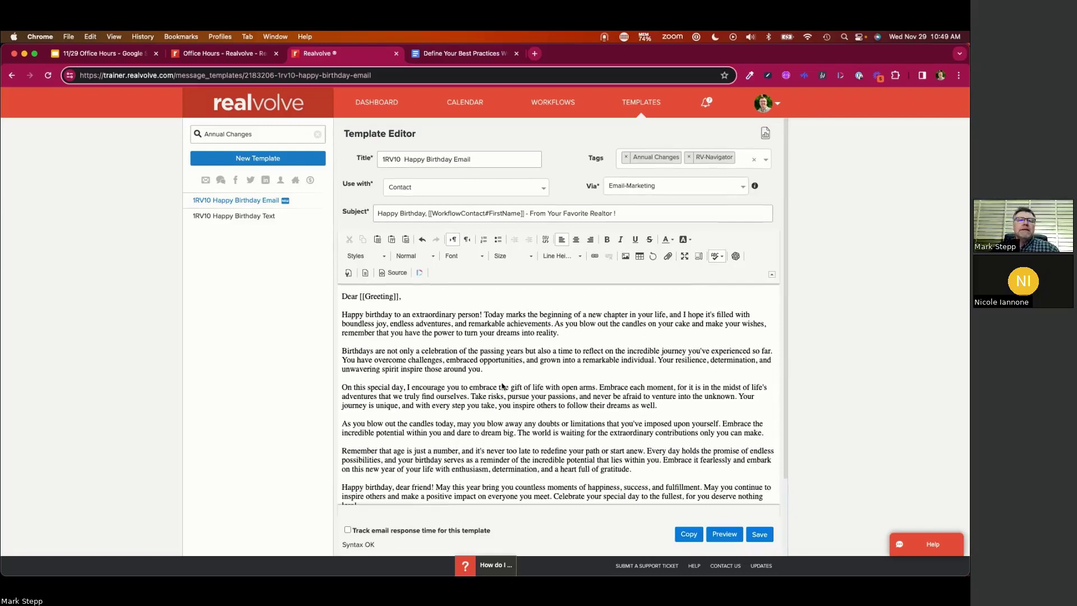
{"action": "scroll", "coordinate": [503, 386], "scroll_direction": "down", "scroll_amount": 3}
{"action": "scroll", "coordinate": [502, 381], "scroll_direction": "up", "scroll_amount": 1}
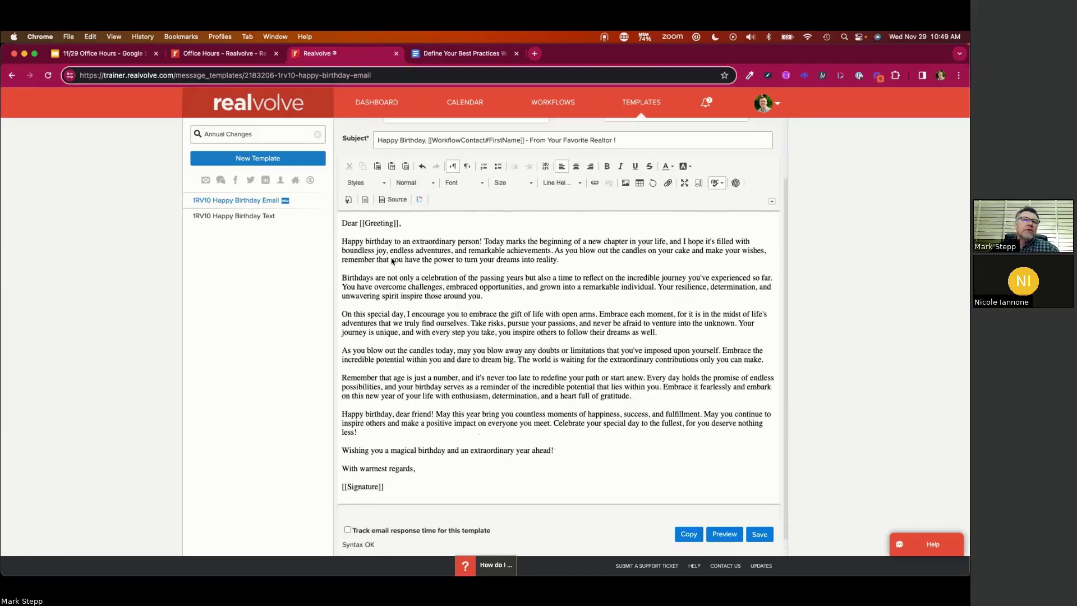